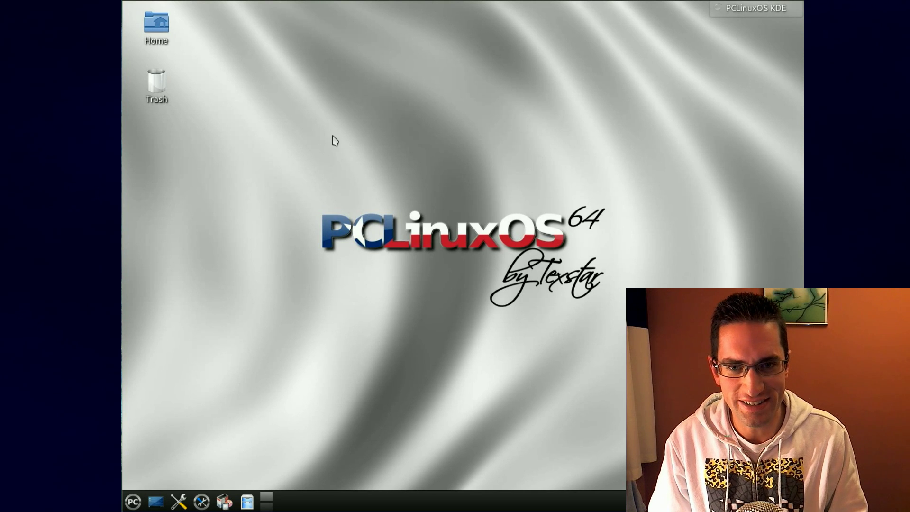
Step: Browse the application menu's Sound, Documentation, Games, Internet and Office categories
click(133, 501)
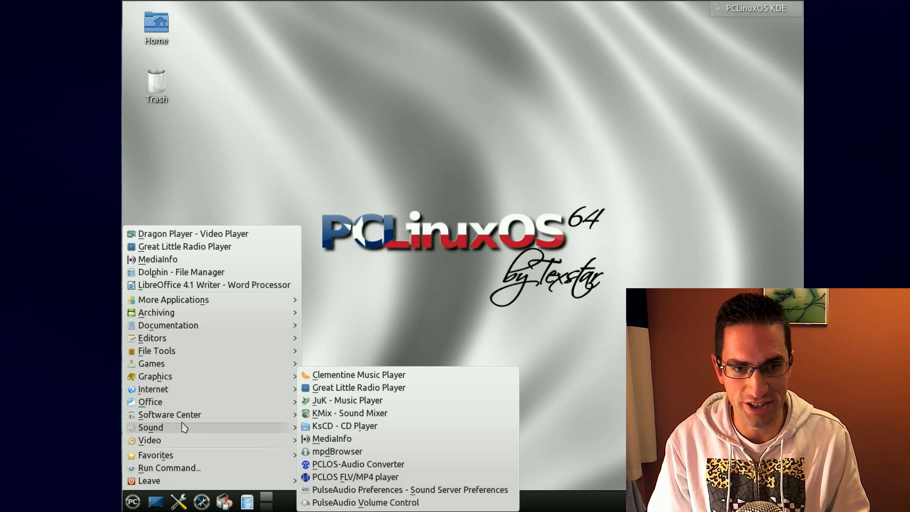
mouse_move(204, 385)
mouse_move(207, 316)
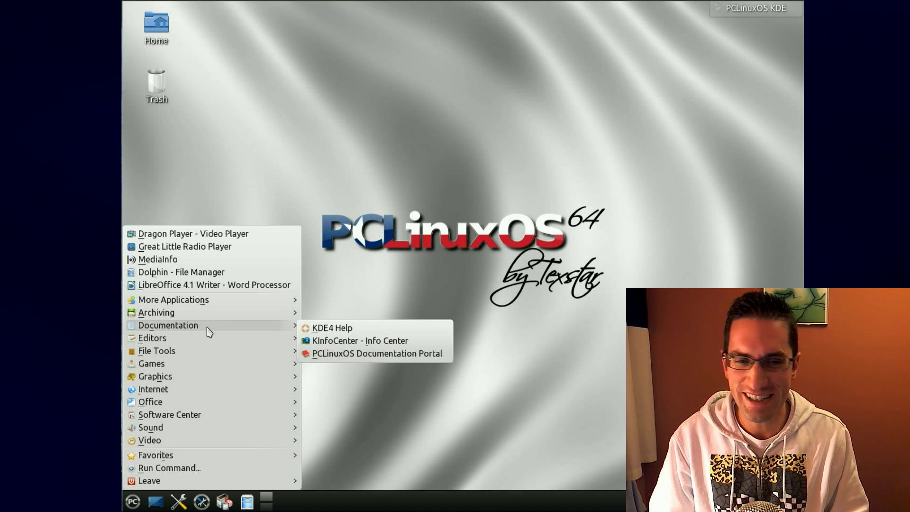
mouse_move(204, 356)
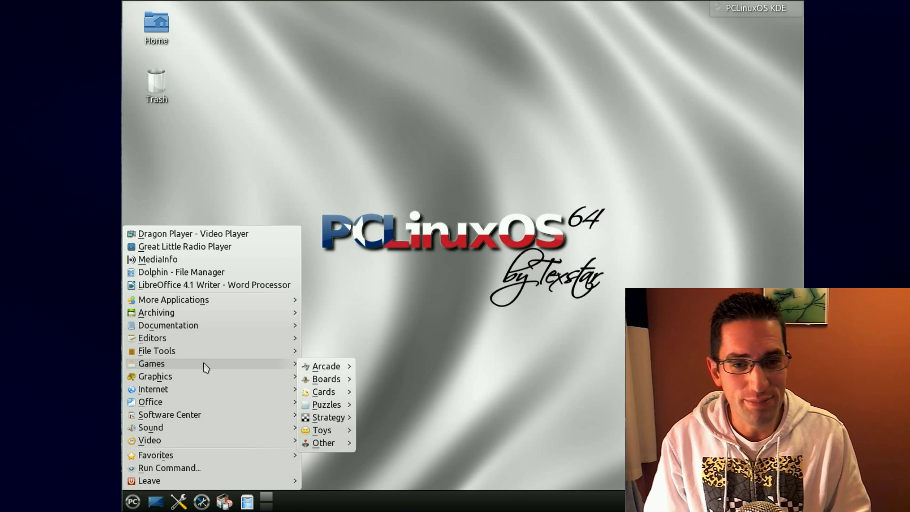
mouse_move(327, 384)
mouse_move(323, 434)
mouse_move(254, 382)
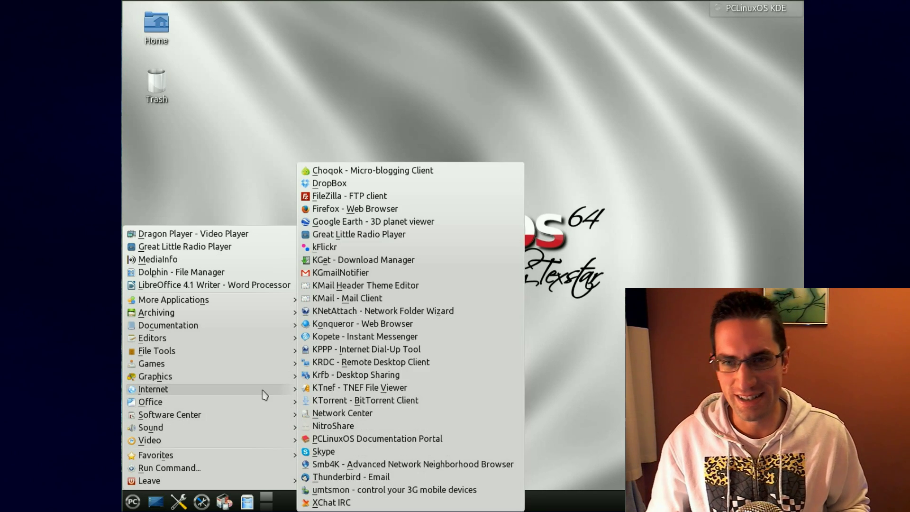
mouse_move(273, 409)
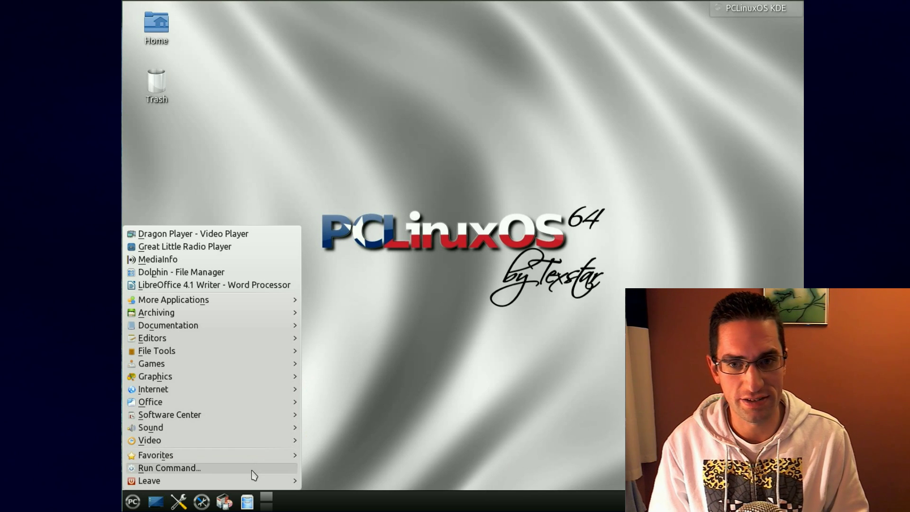
Step: In Dolphin, play Carrie.2013.1080p.BluRay.x264-SPARKS.mkv from the nas Movies folder
click(249, 505)
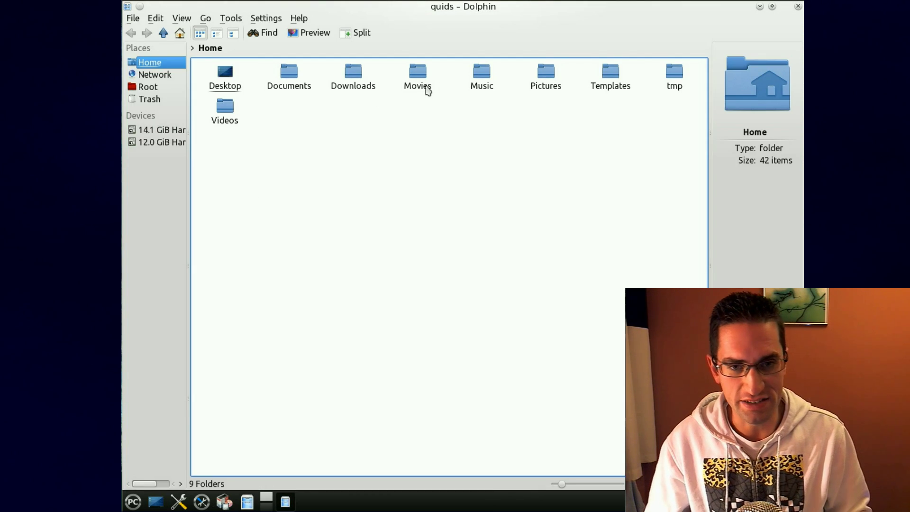
click(426, 86)
click(481, 77)
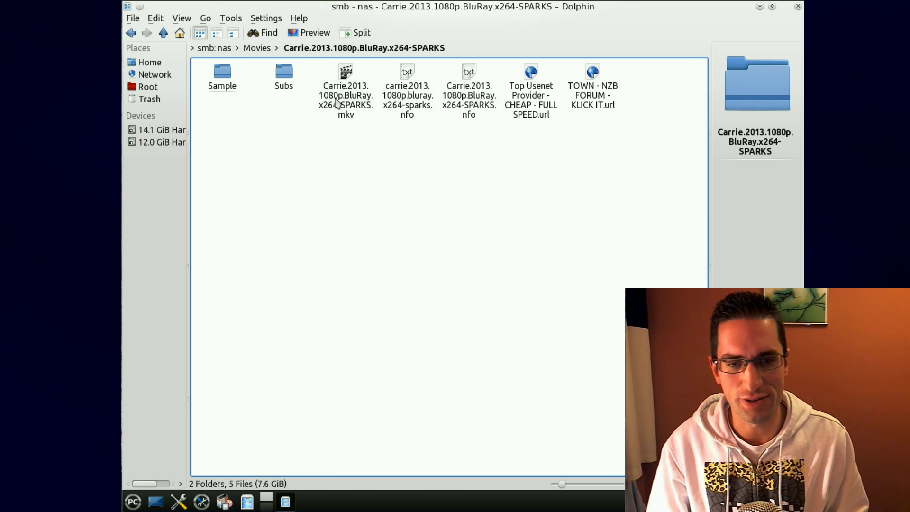
click(353, 90)
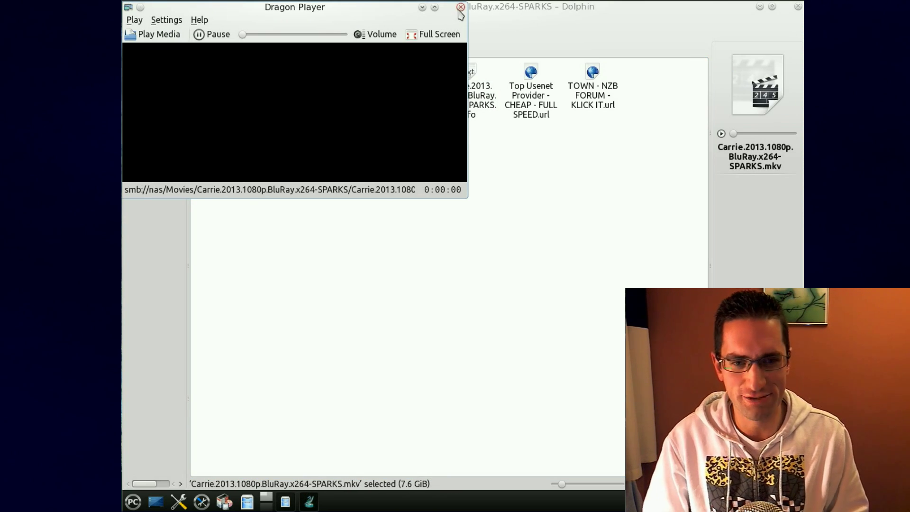
Step: Maximize Dragon Player, seek further into the Carrie movie, then close the player
click(434, 7)
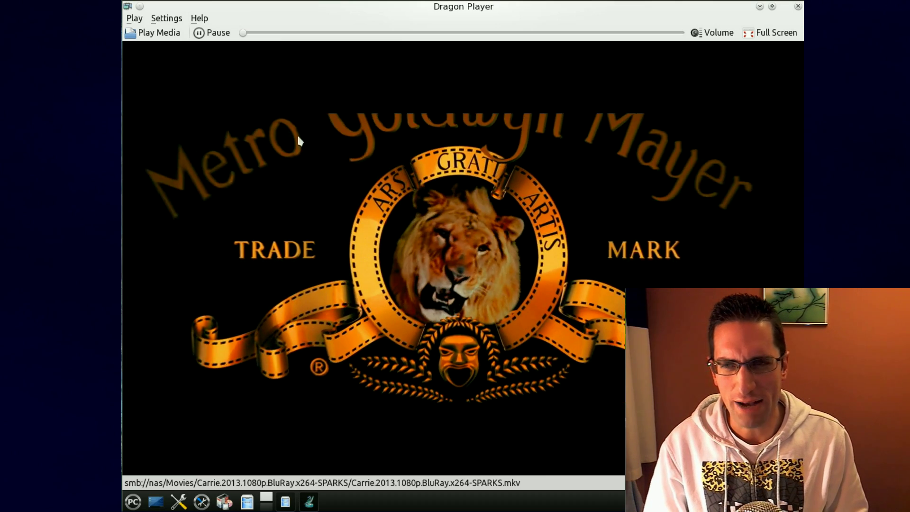
click(317, 33)
drag(319, 31, 374, 32)
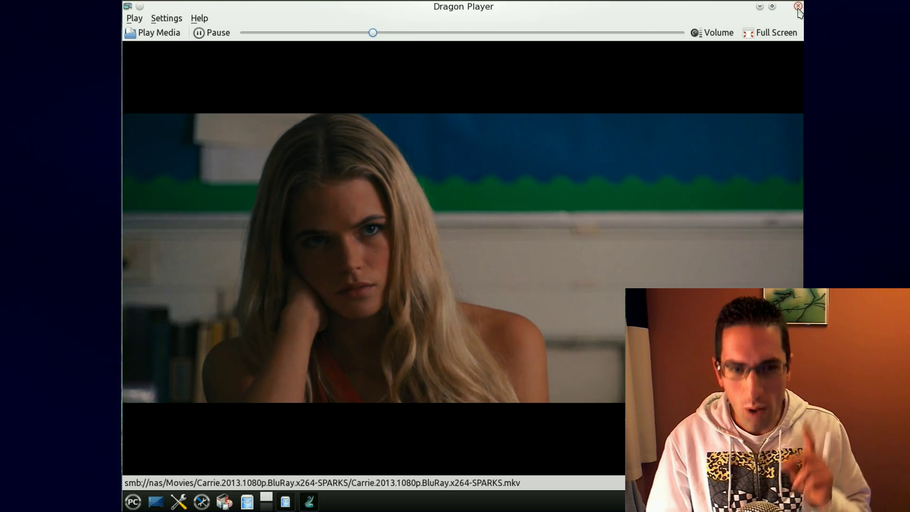
click(798, 7)
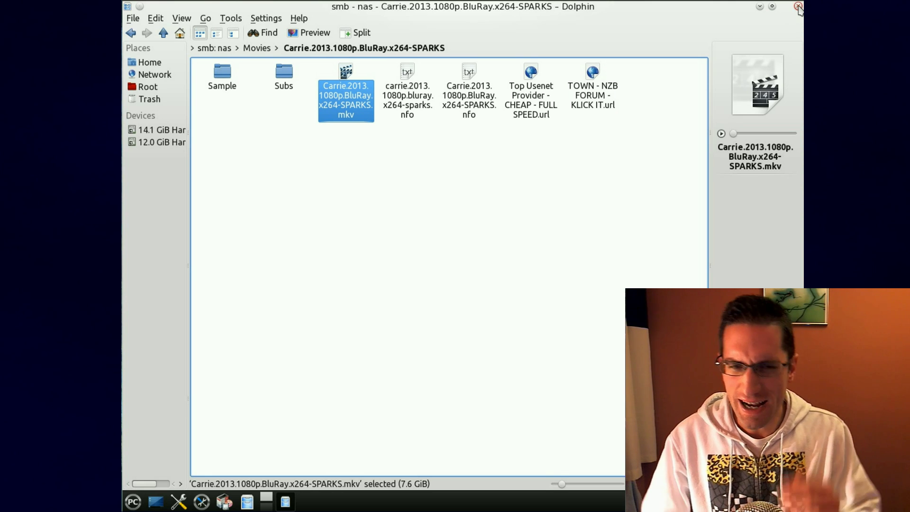
Step: Close Dolphin, start Synaptic with the root password, and select the 0ad-data package
click(797, 7)
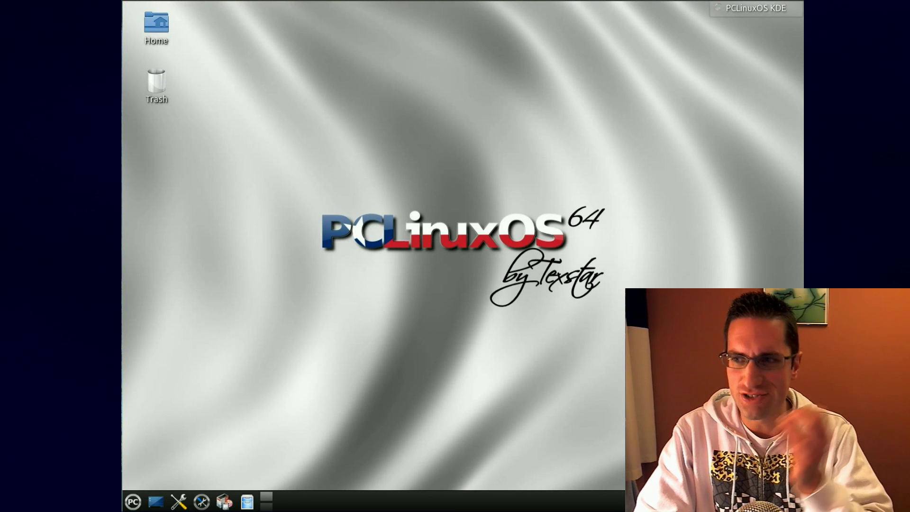
click(224, 501)
text(*********)
key(Return)
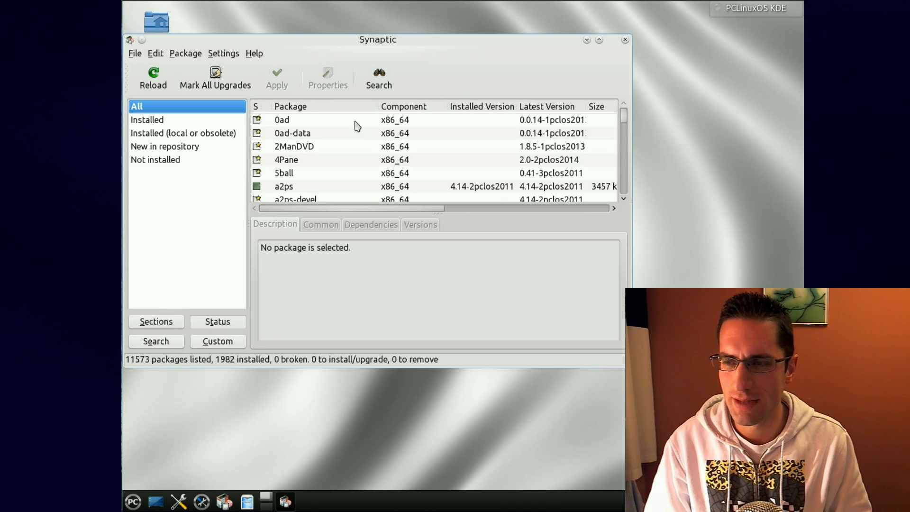
click(348, 133)
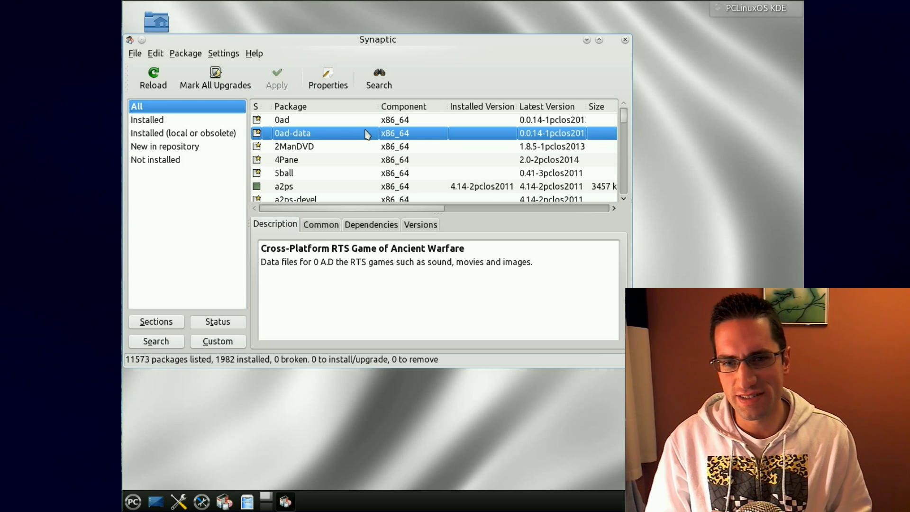
Step: Find the handbrake and kdenlive packages by typing 'hand' and 'kdenlive' in the package list
text(hand)
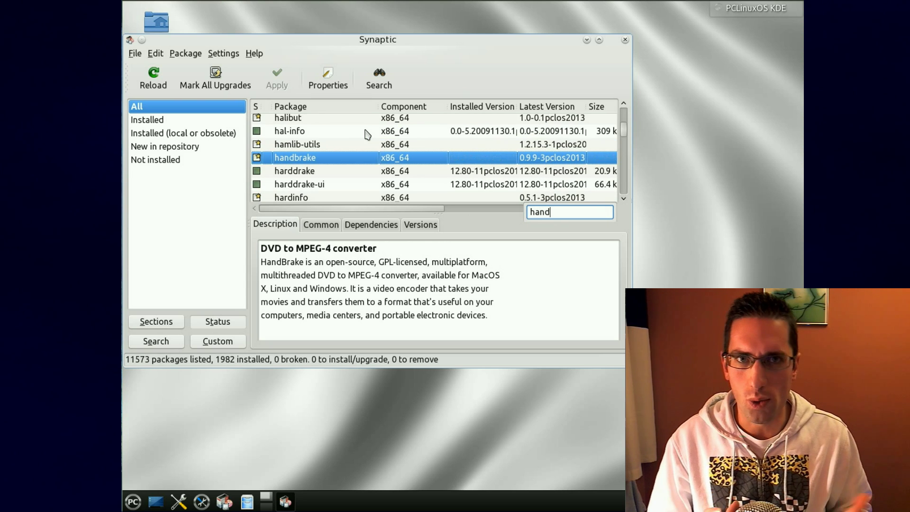
key(ctrl+a)
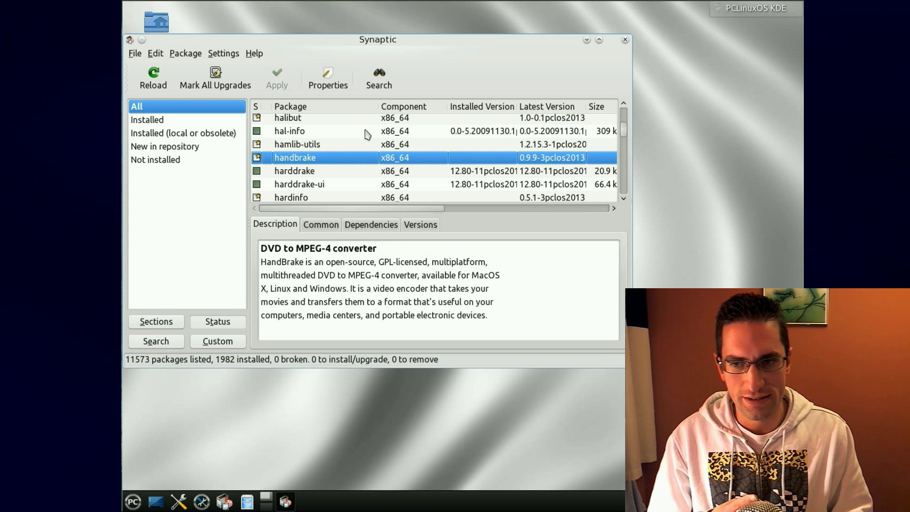
text(kdenlive)
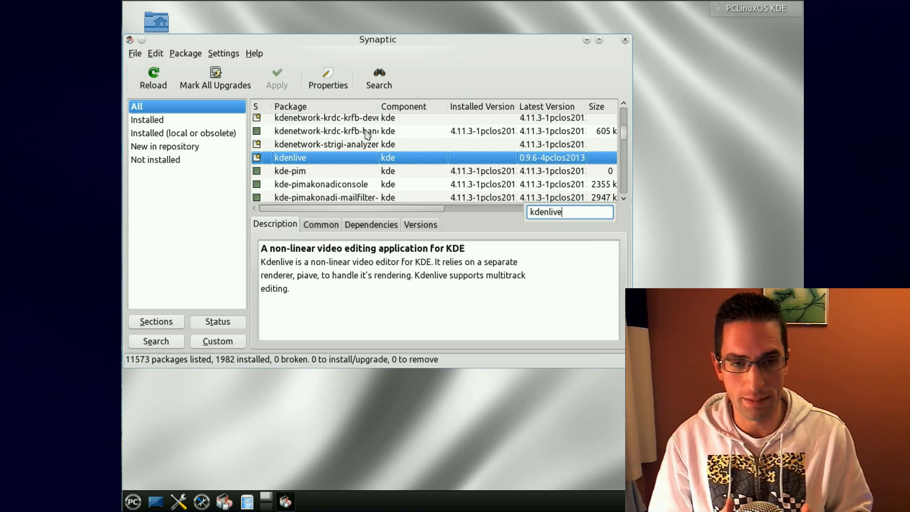
key(ctrl+a)
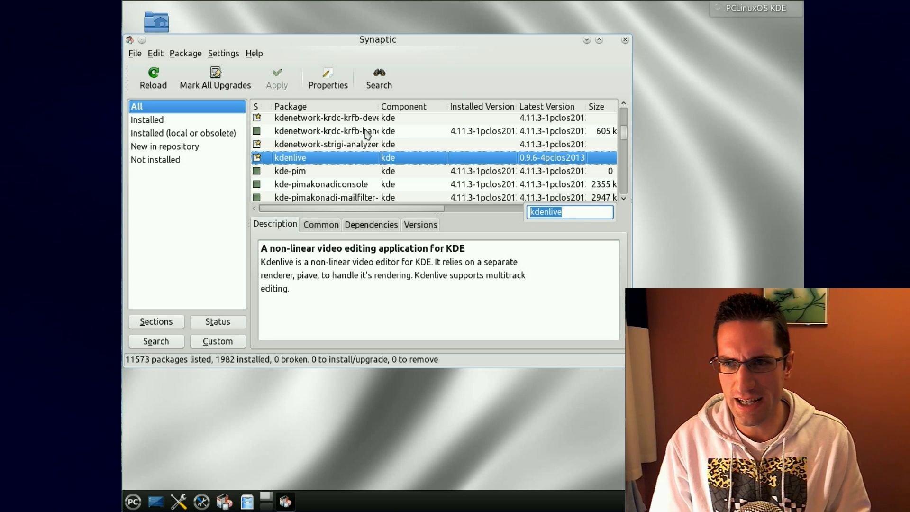
key(BackSpace)
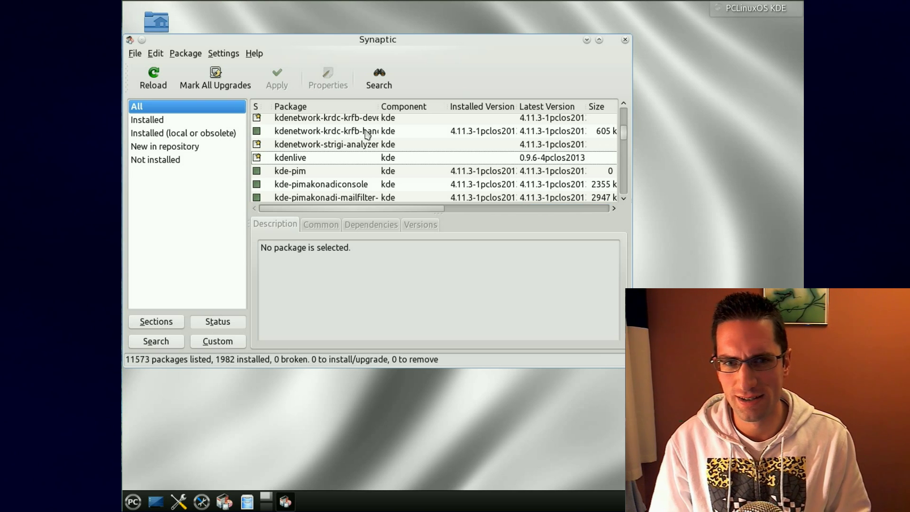
Step: Minimise Synaptic and start the PCLinuxOS Control Center with the administrator password
click(587, 39)
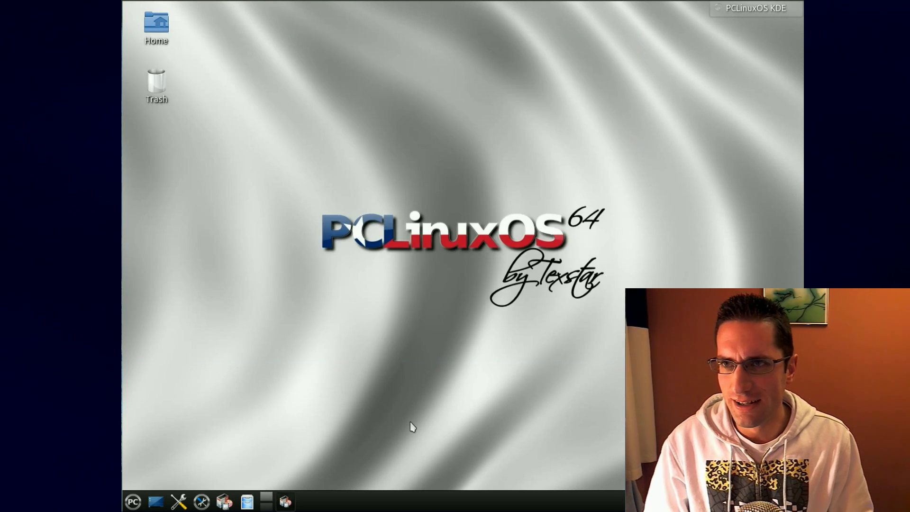
click(206, 505)
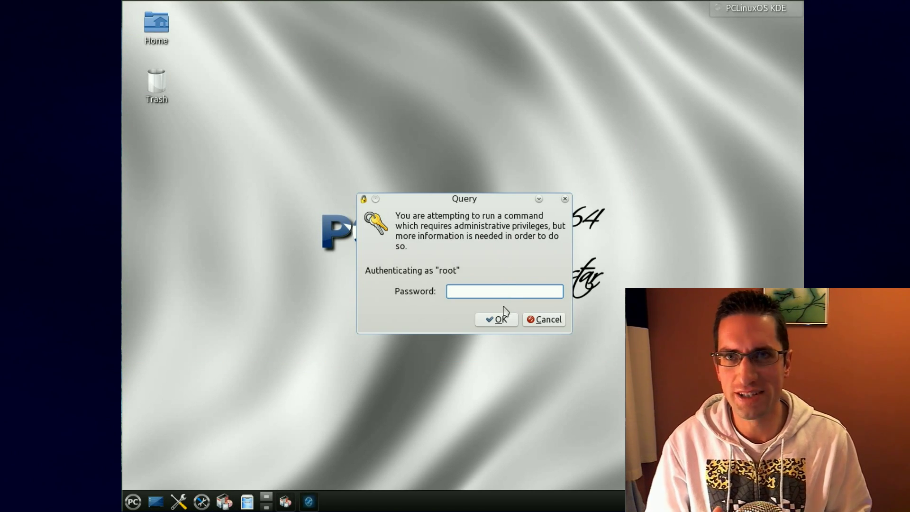
text(password)
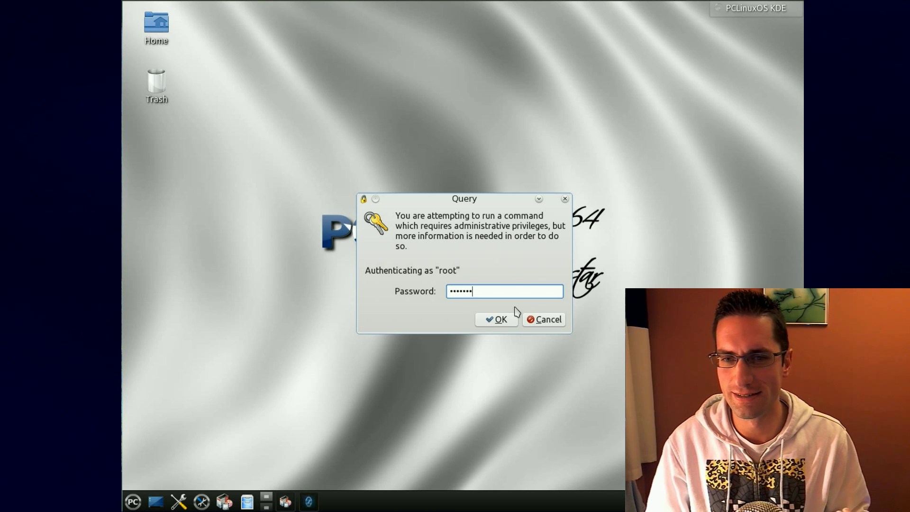
key(Return)
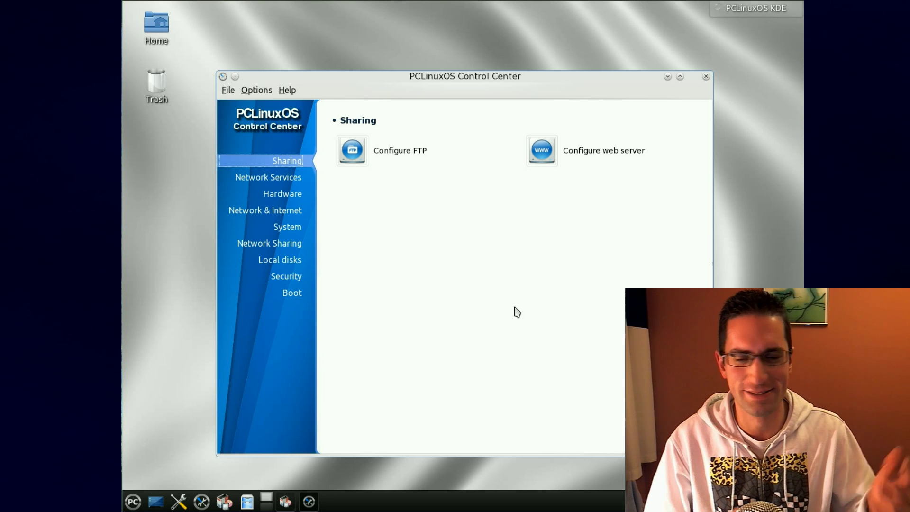
Step: View Network Services and Hardware, then open and cancel Configure Video Card
click(296, 183)
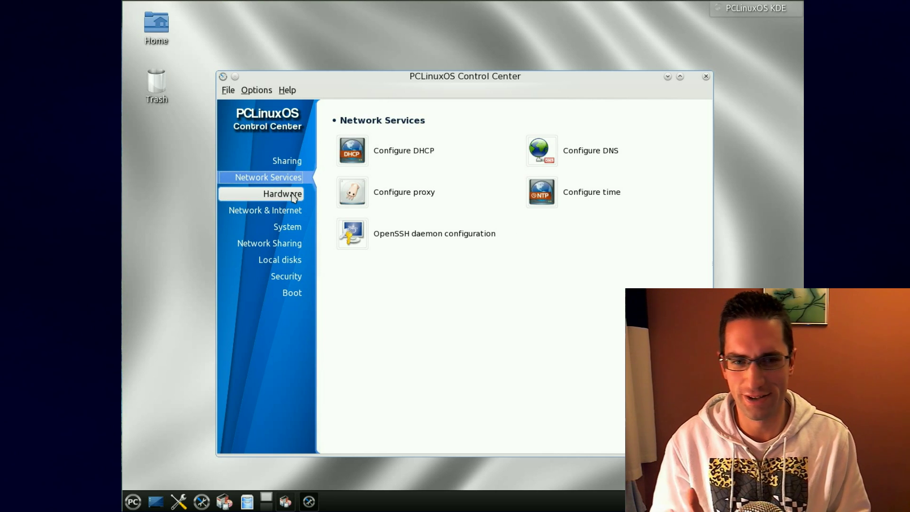
click(293, 196)
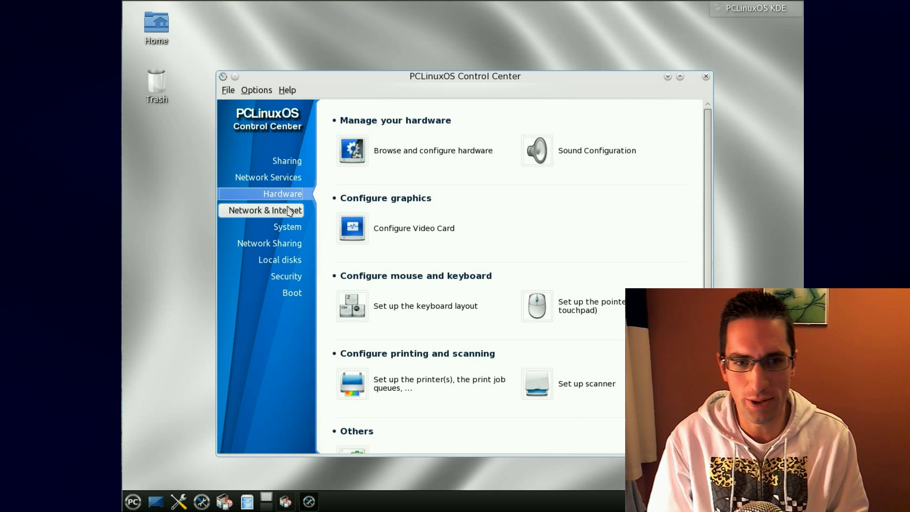
click(391, 234)
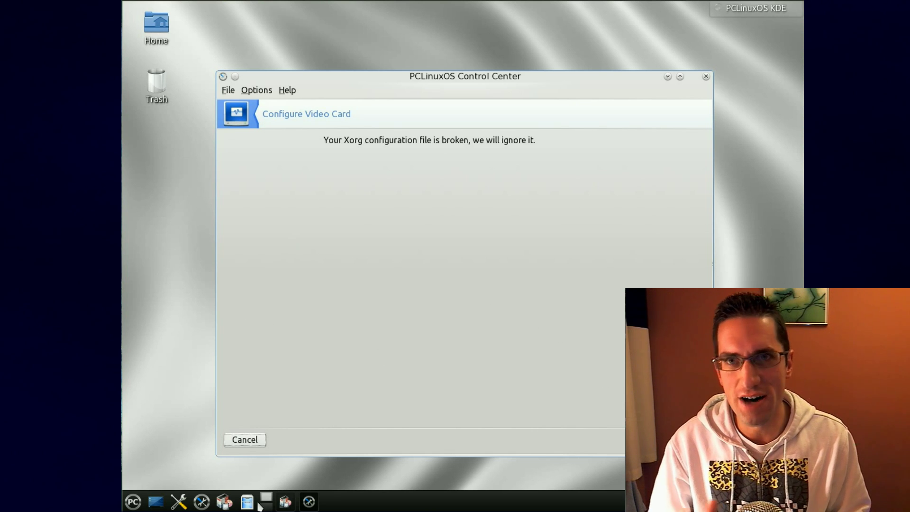
click(248, 439)
Step: View the Network & Internet, System and Sharing categories, then minimise the Control Center
click(293, 212)
click(291, 222)
click(291, 249)
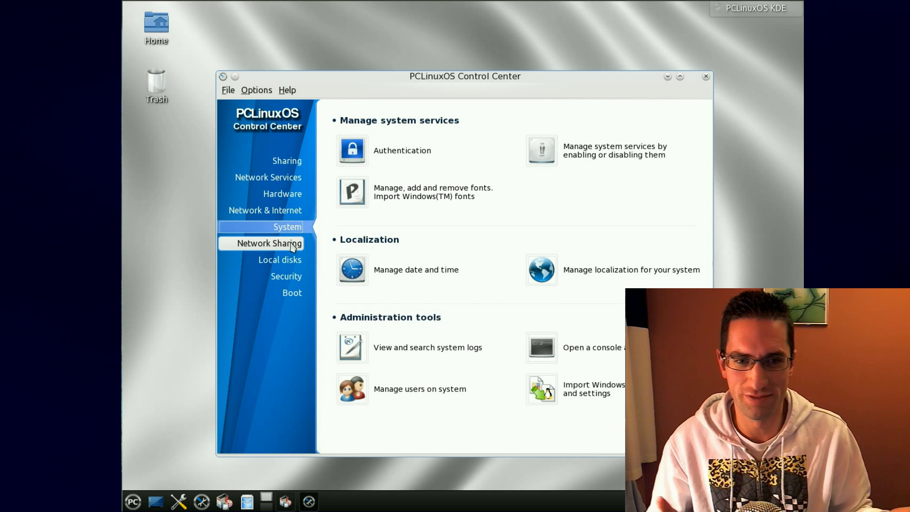
click(287, 161)
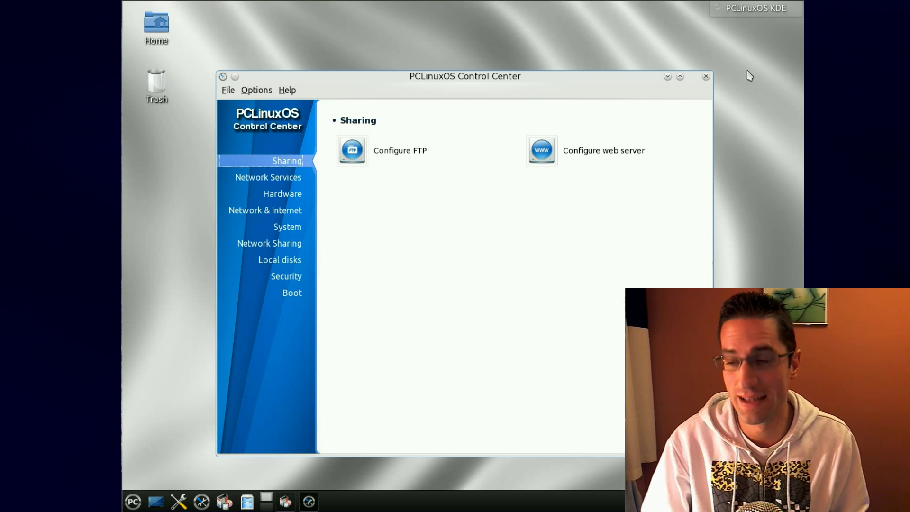
click(667, 77)
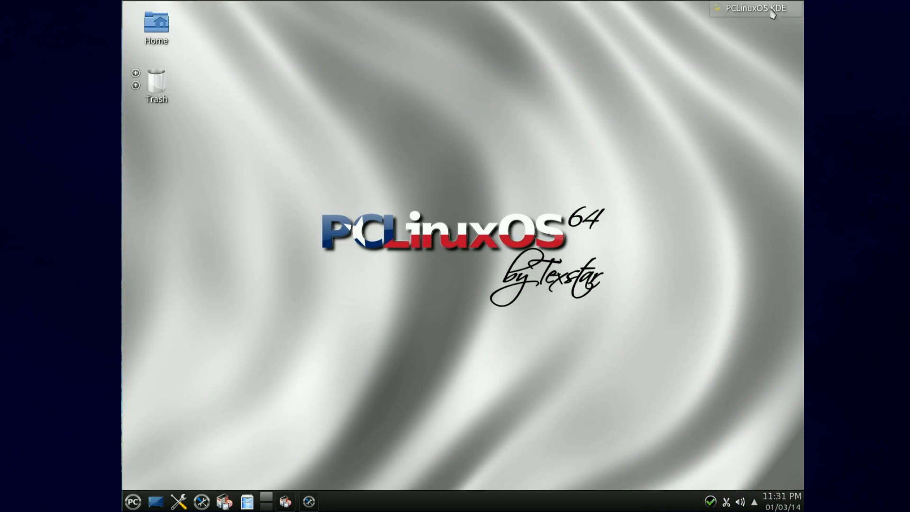
click(133, 503)
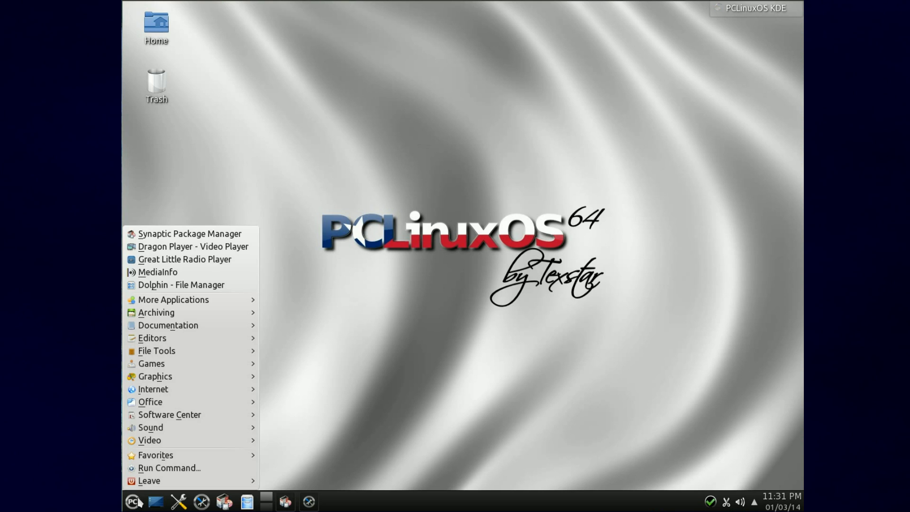
mouse_move(191, 300)
click(160, 506)
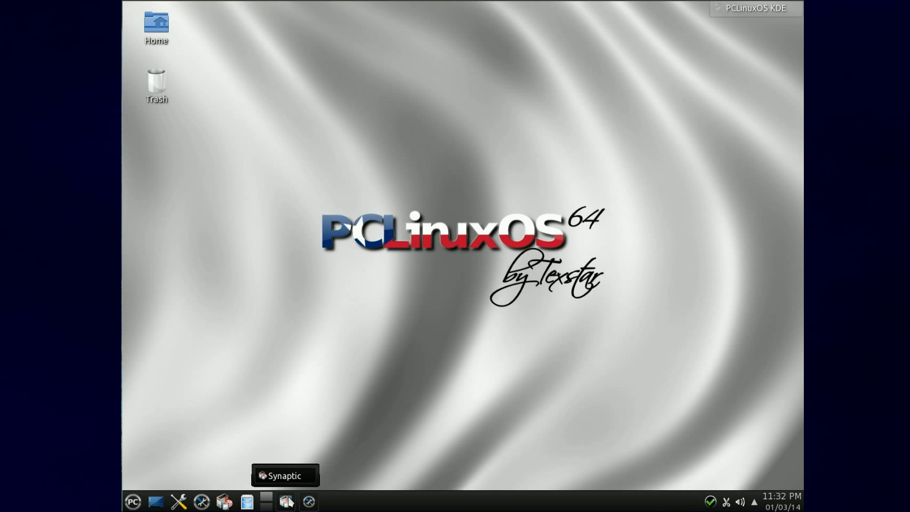
click(713, 502)
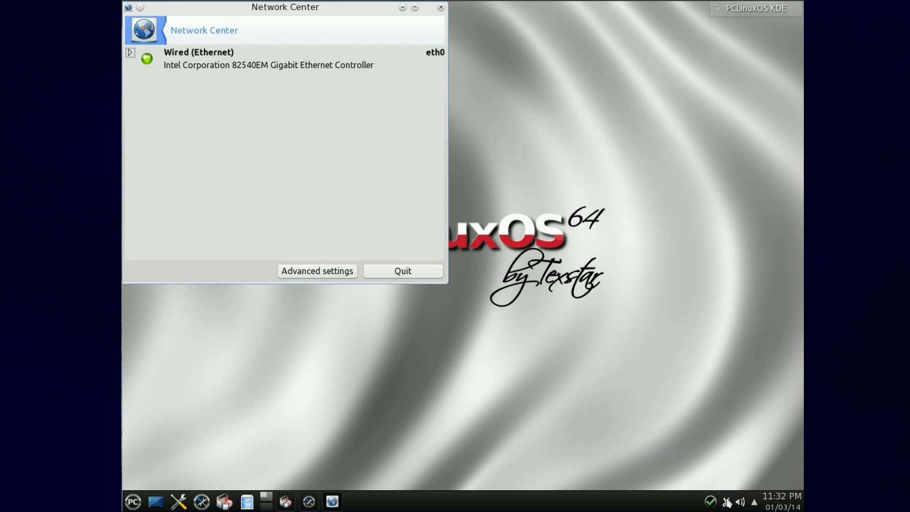
Step: Check the hidden tray items and clock calendar, then quit Network Center
click(754, 504)
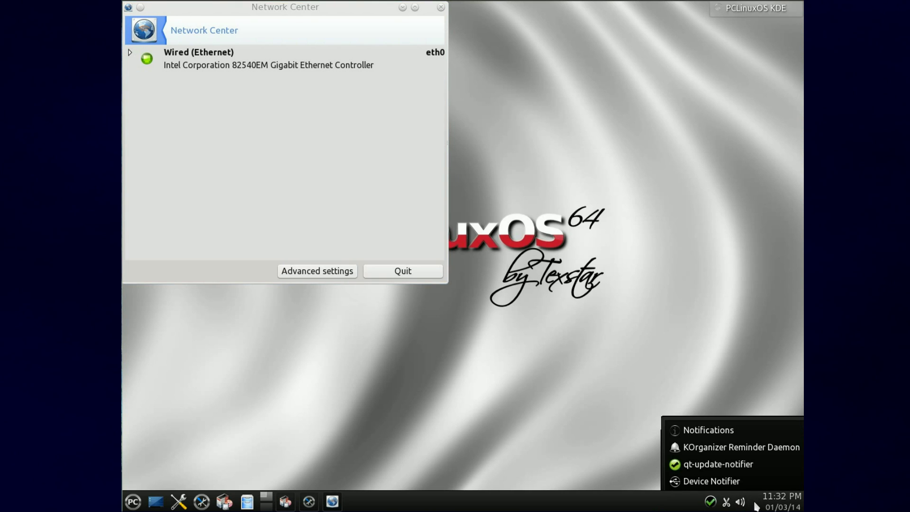
click(773, 504)
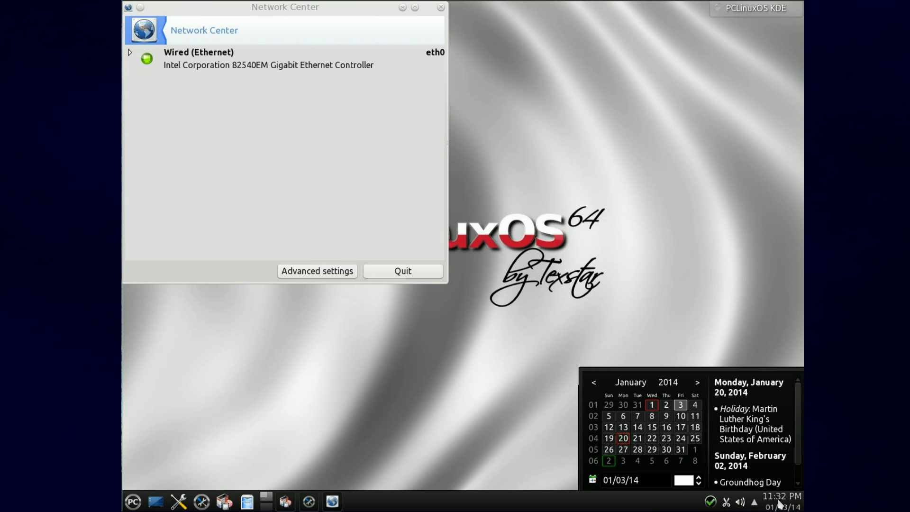
click(403, 271)
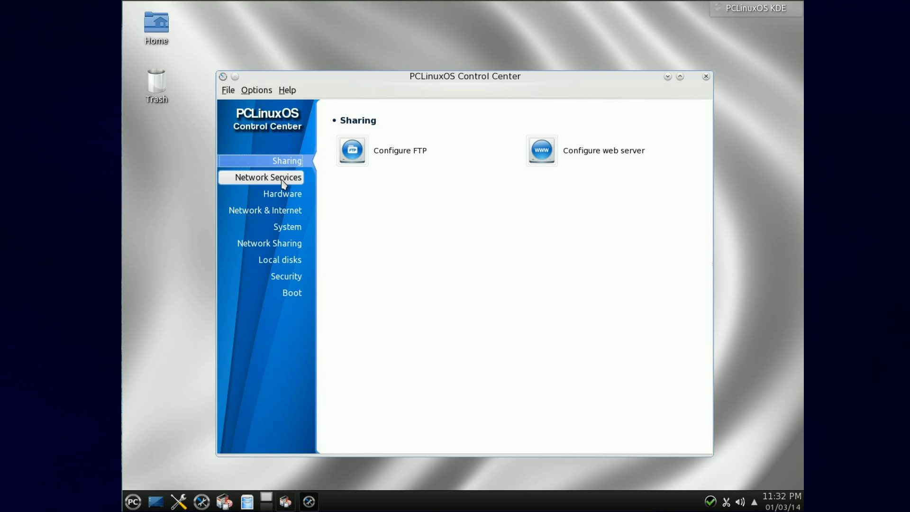
Step: Open and cancel the DNS configuration and Configure Video Card tools
click(282, 183)
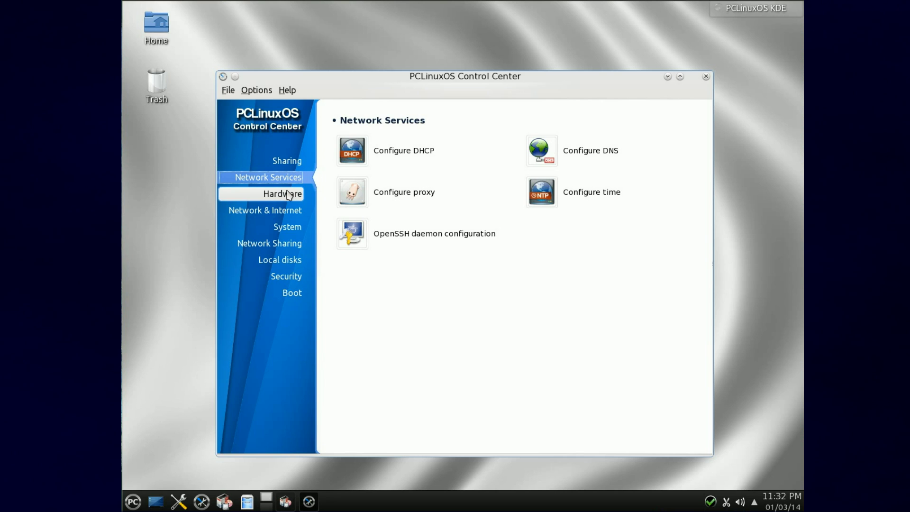
click(523, 154)
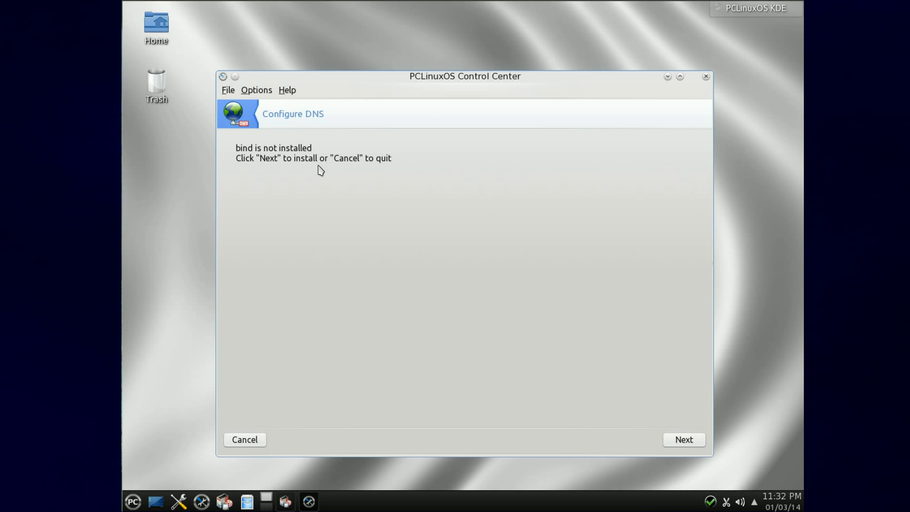
click(247, 440)
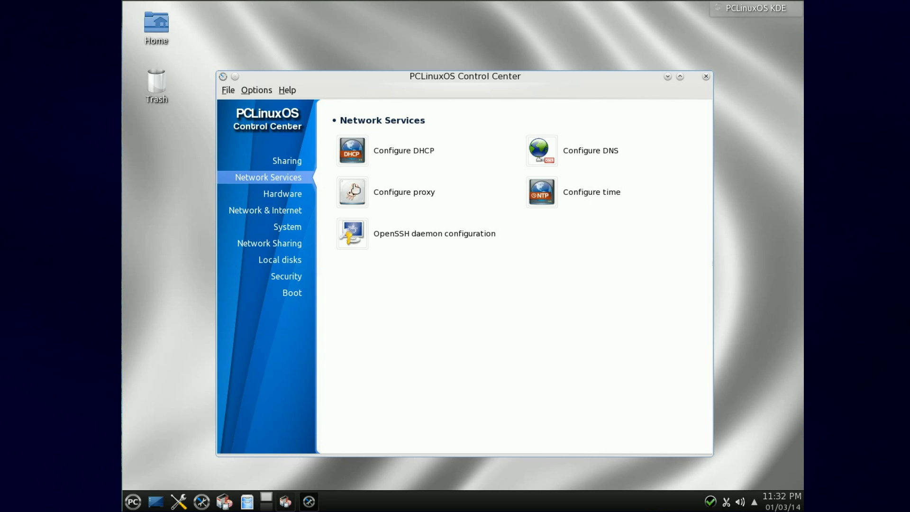
click(289, 193)
scroll(592, 265, down, 1)
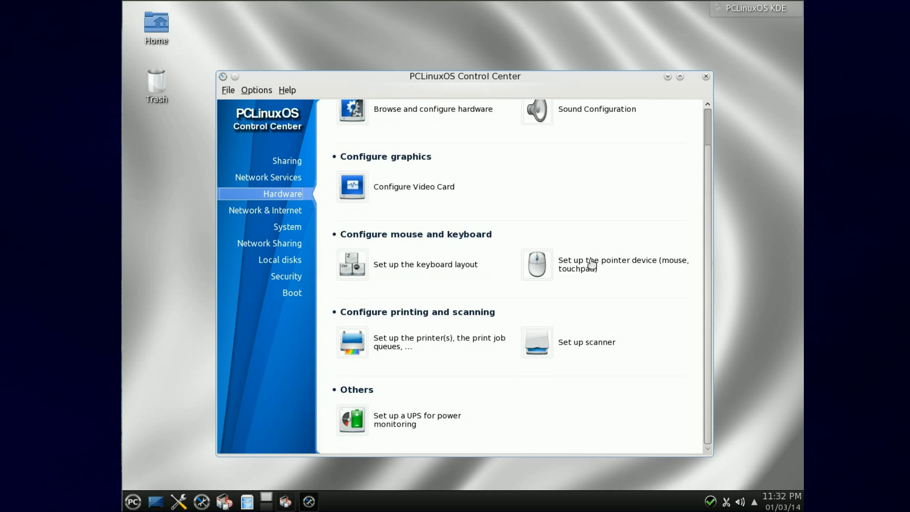
scroll(432, 180, up, 1)
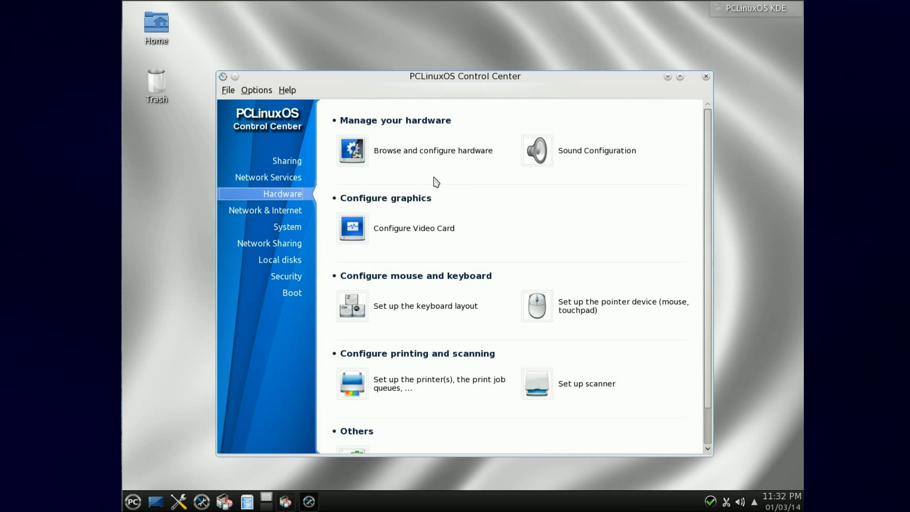
click(426, 232)
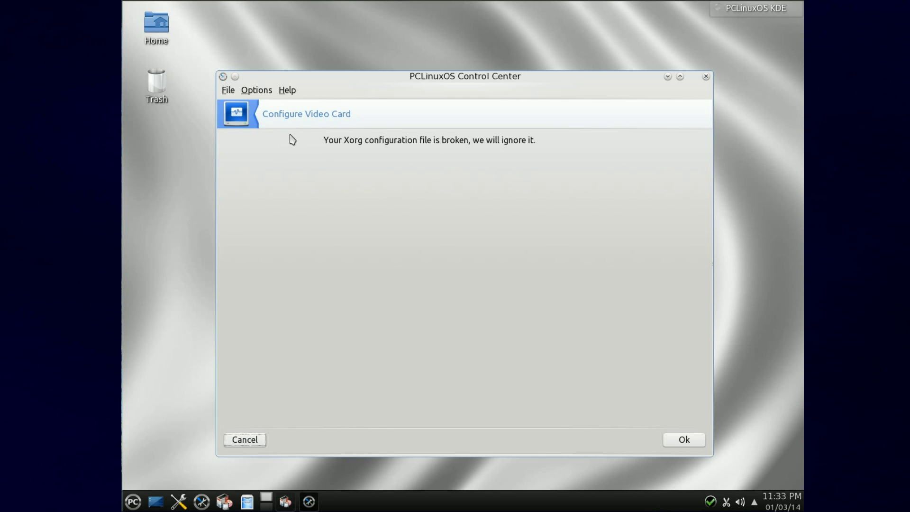
click(253, 440)
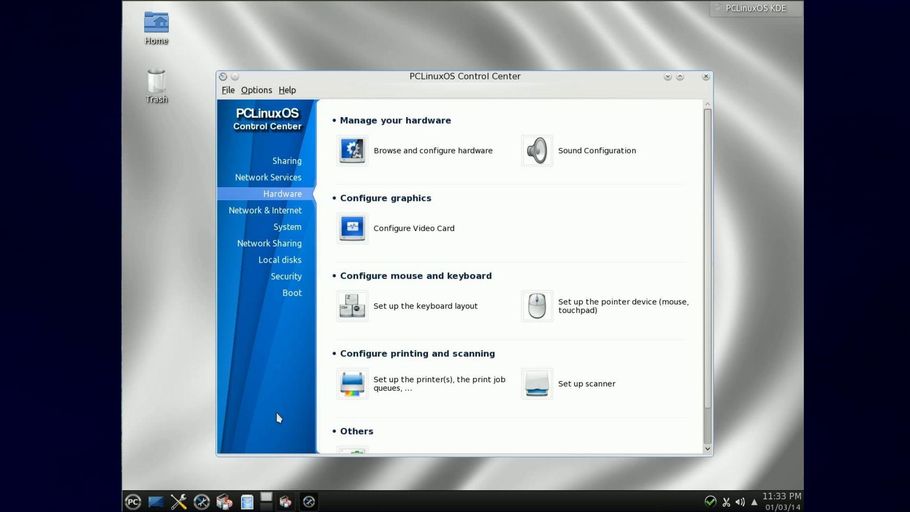
Step: Browse Network Sharing and Local disks, then start Security's personal firewall setup and dismiss the ports prompt
click(299, 211)
click(291, 243)
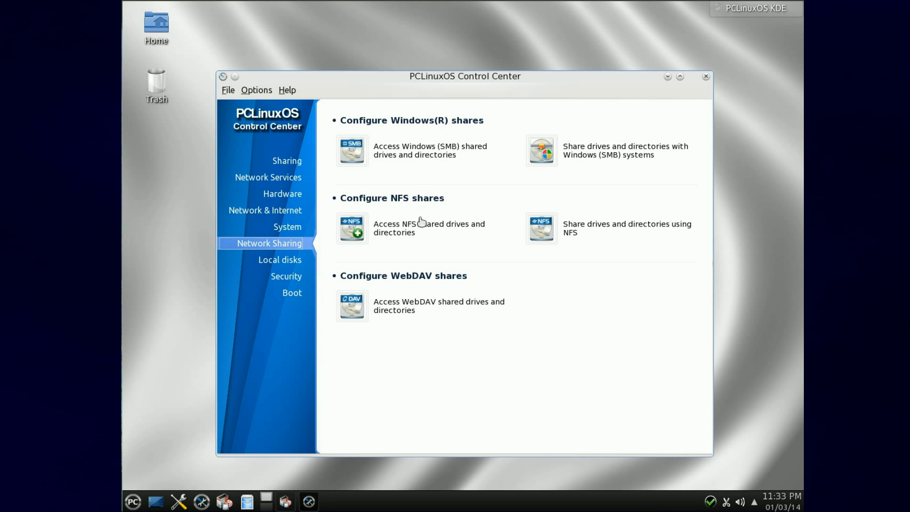
click(294, 260)
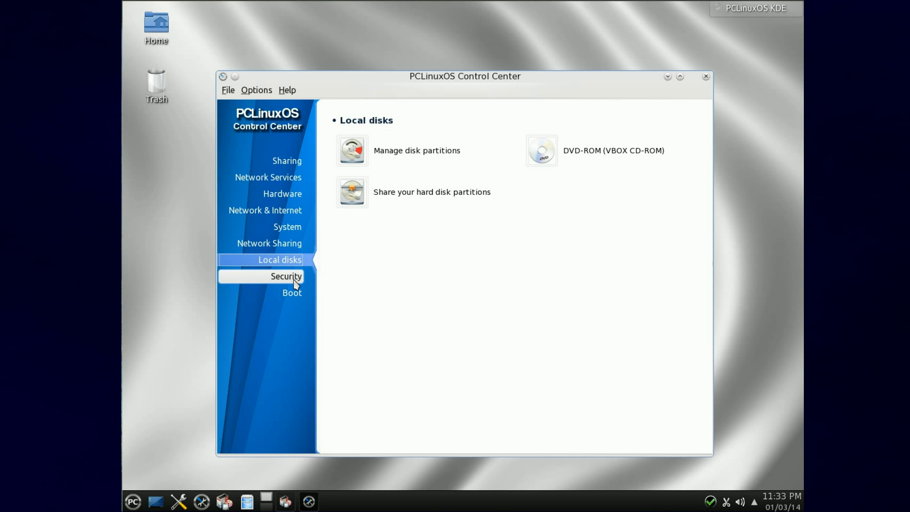
click(295, 280)
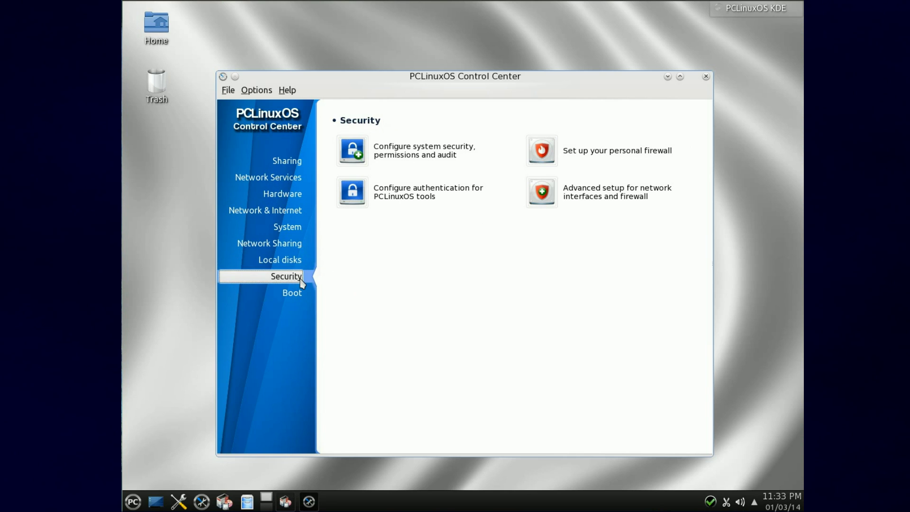
click(579, 152)
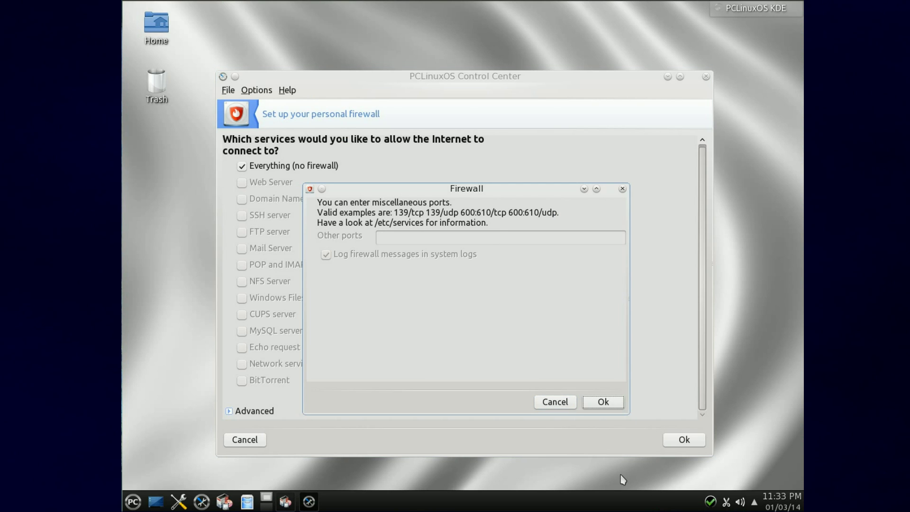
key(Return)
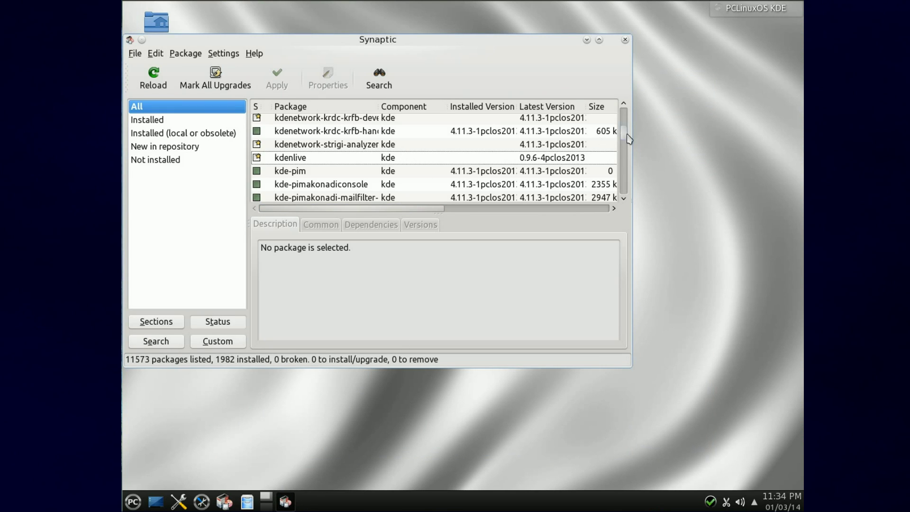
Step: Scroll Synaptic's list to the top and read the 0ad-data and 2ManDVD descriptions
drag(625, 133, 626, 106)
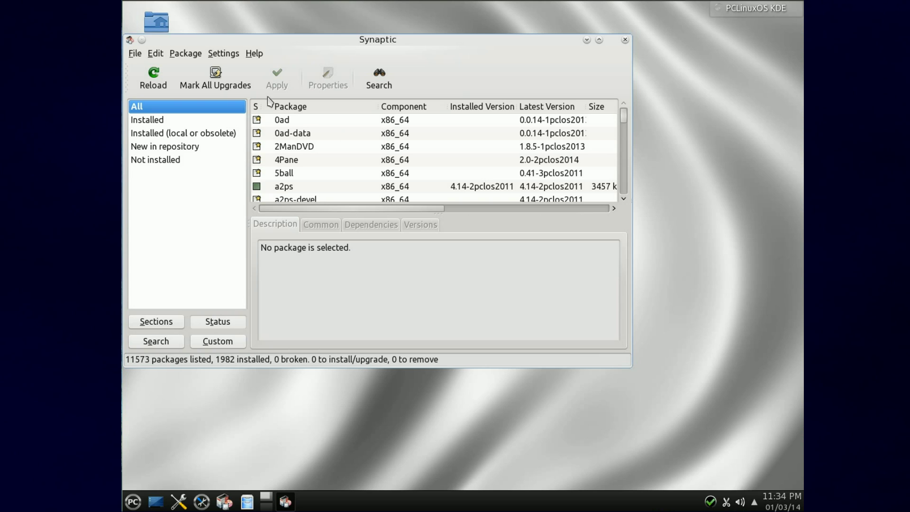
click(307, 134)
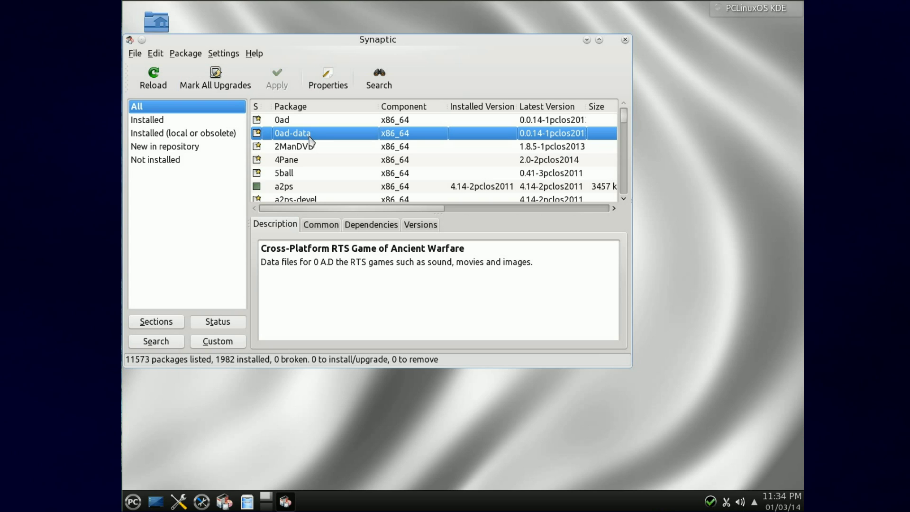
click(315, 149)
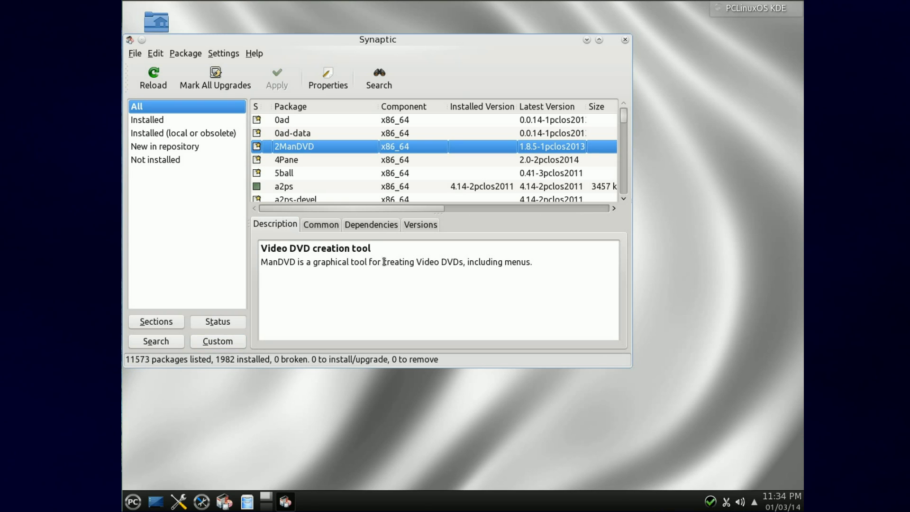
Step: Close Synaptic and browse the menu's More Applications, Archiving and Documentation categories
click(625, 40)
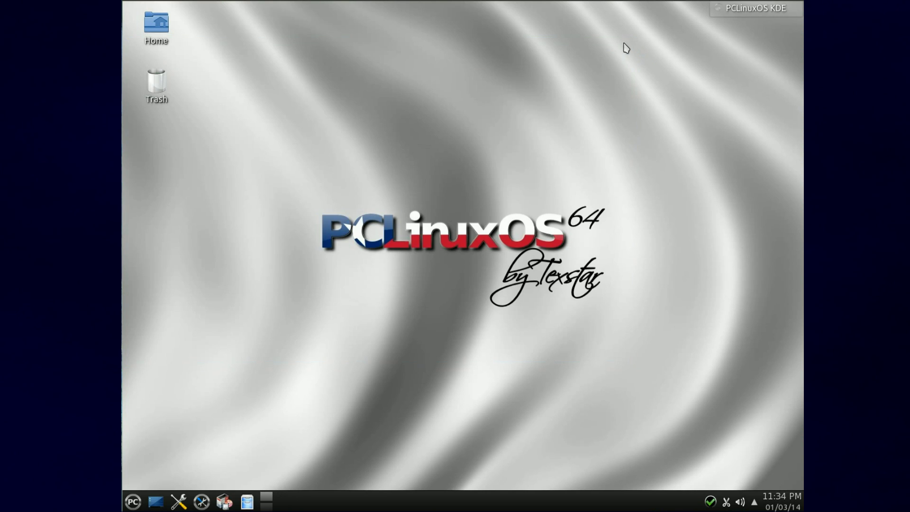
click(202, 501)
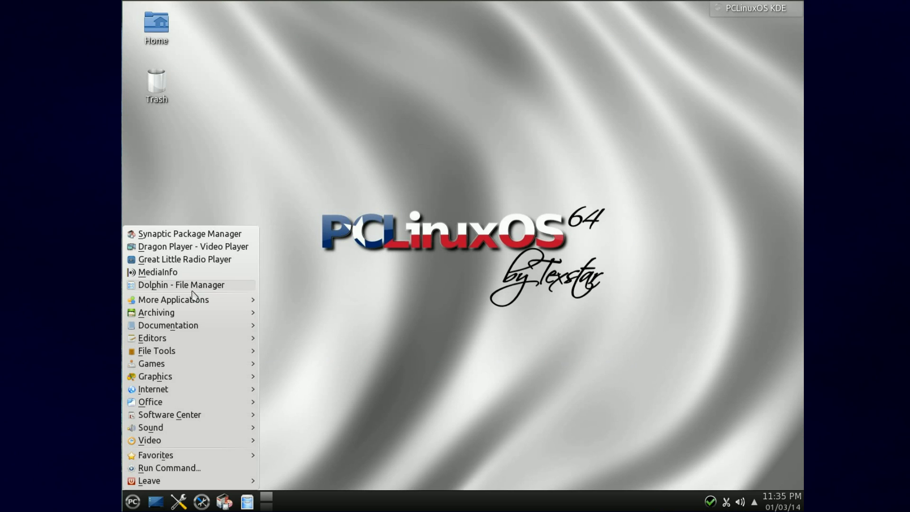
mouse_move(229, 312)
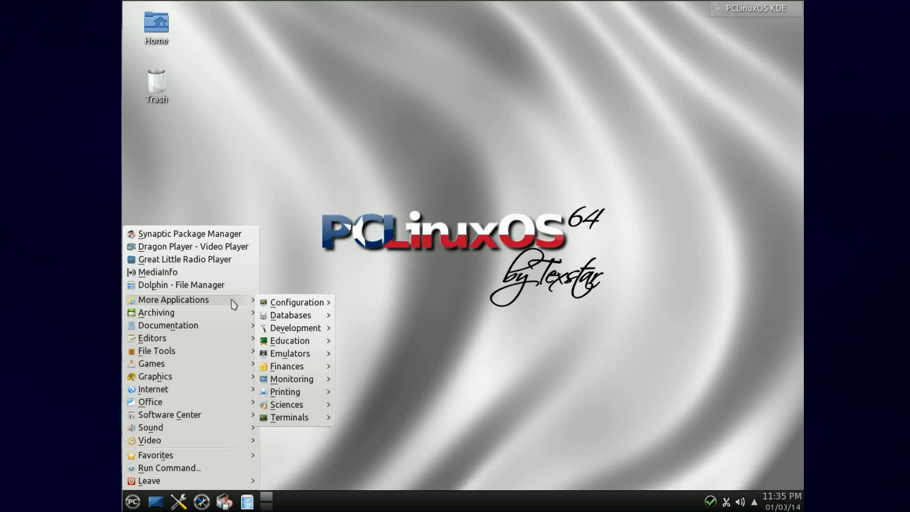
mouse_move(297, 303)
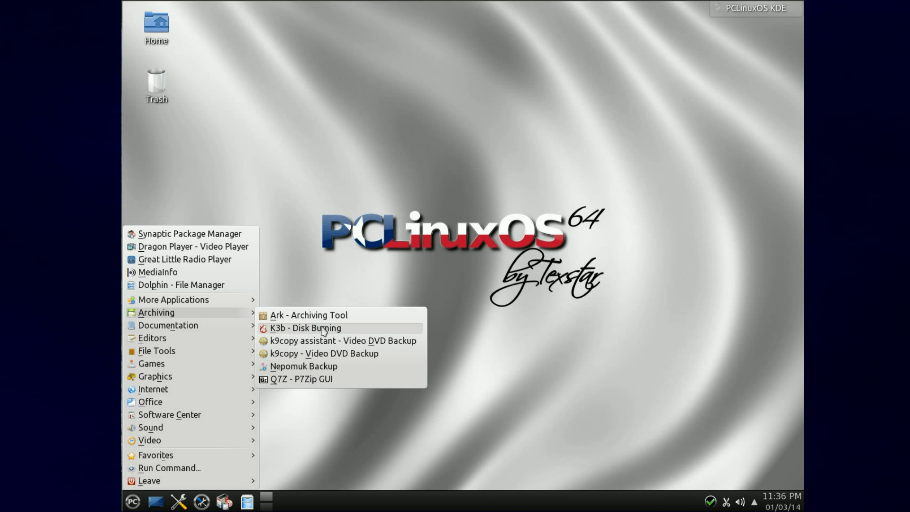
Step: Launch the PCLinuxOS Documentation Portal and open its 'PCLinuxOS: Synaptic' help entry
mouse_move(246, 326)
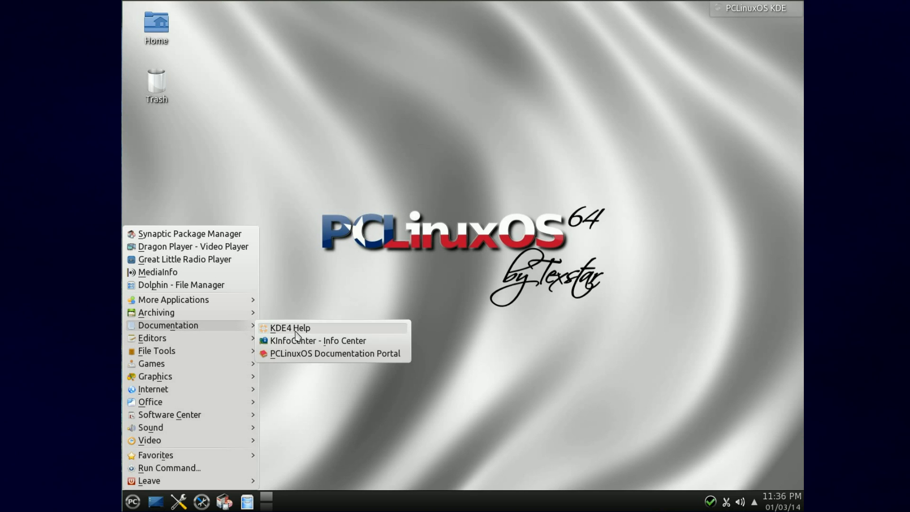
click(304, 353)
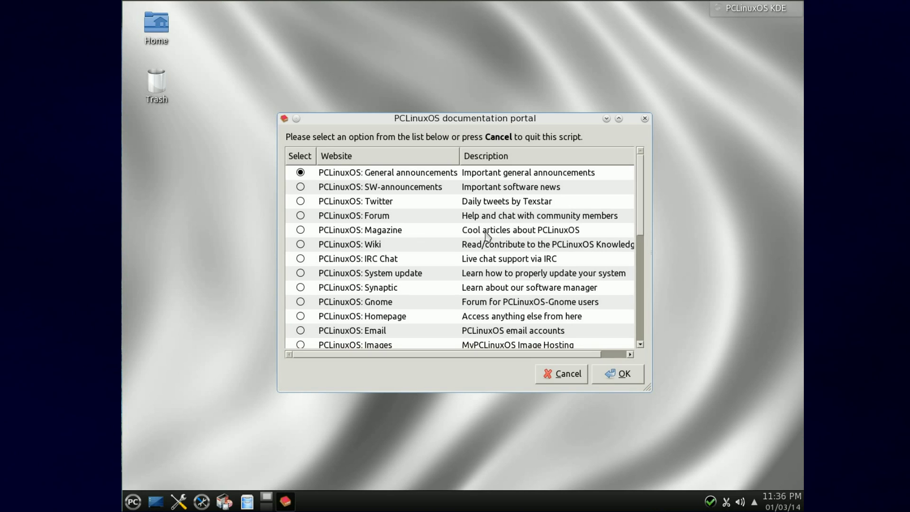
scroll(438, 321, down, 5)
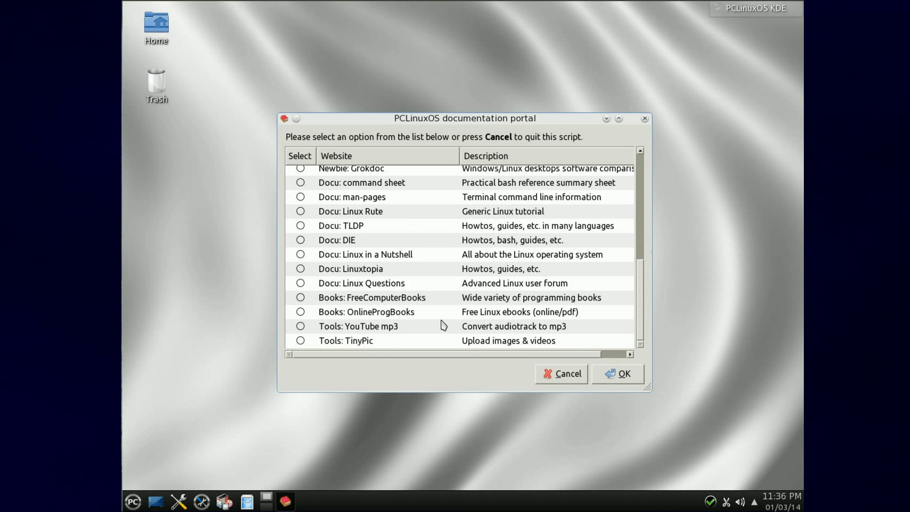
scroll(435, 321, up, 6)
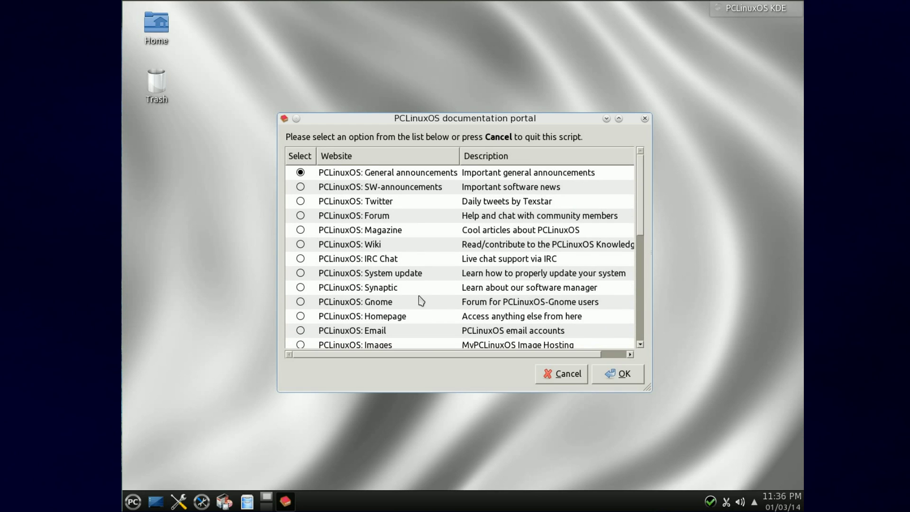
click(301, 287)
click(619, 374)
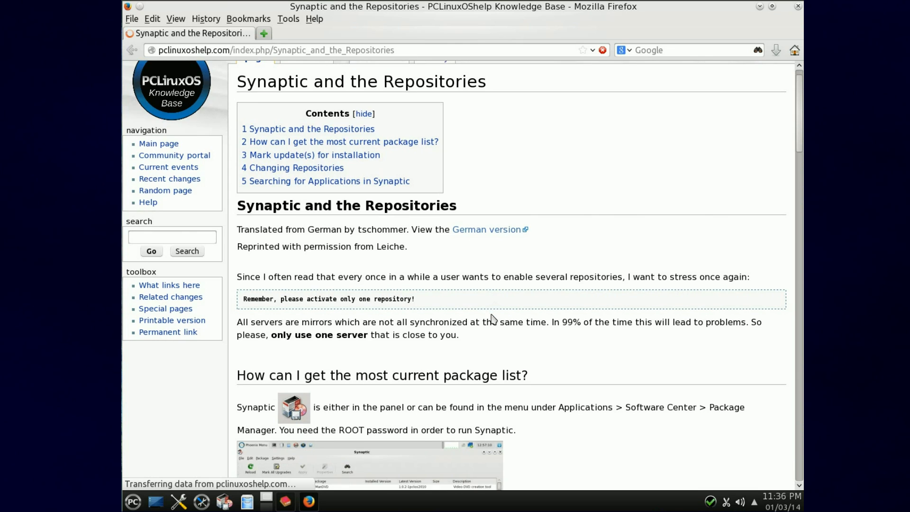
Step: Scroll the 'Synaptic and the Repositories' wiki page down to its footer
scroll(491, 314, down, 3)
scroll(490, 314, down, 20)
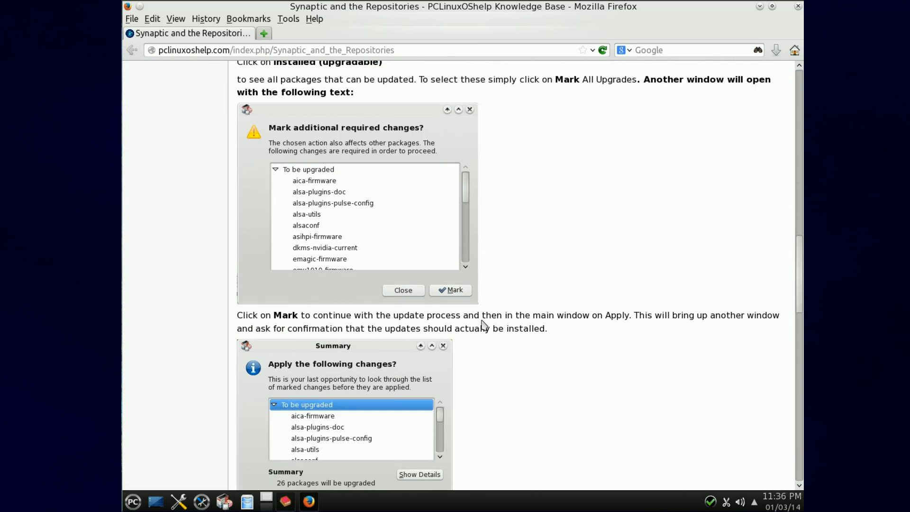
scroll(480, 324, down, 20)
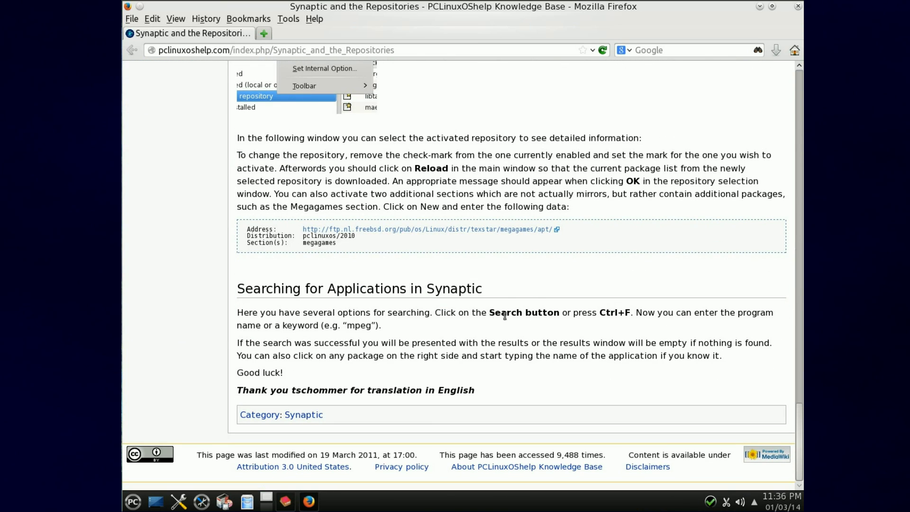
Step: Close Firefox and scroll the documentation portal's help-website list down and back up
click(798, 6)
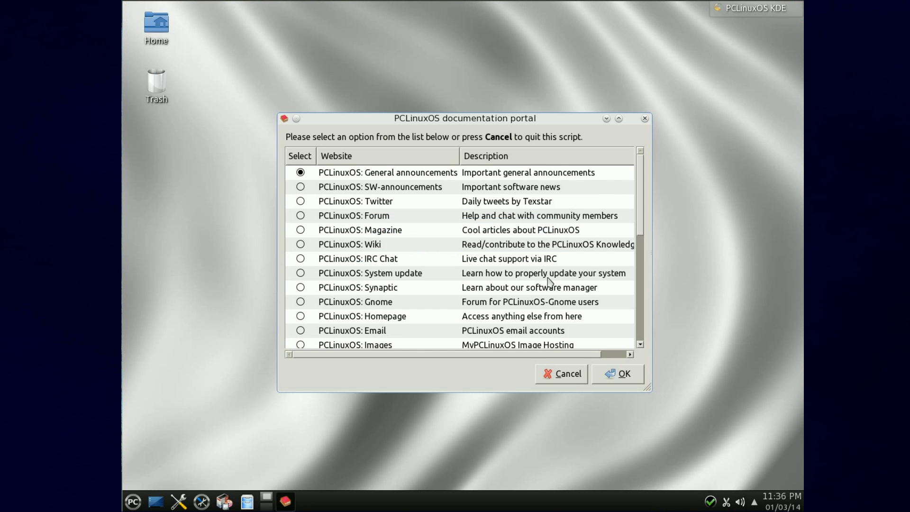
scroll(444, 287, down, 4)
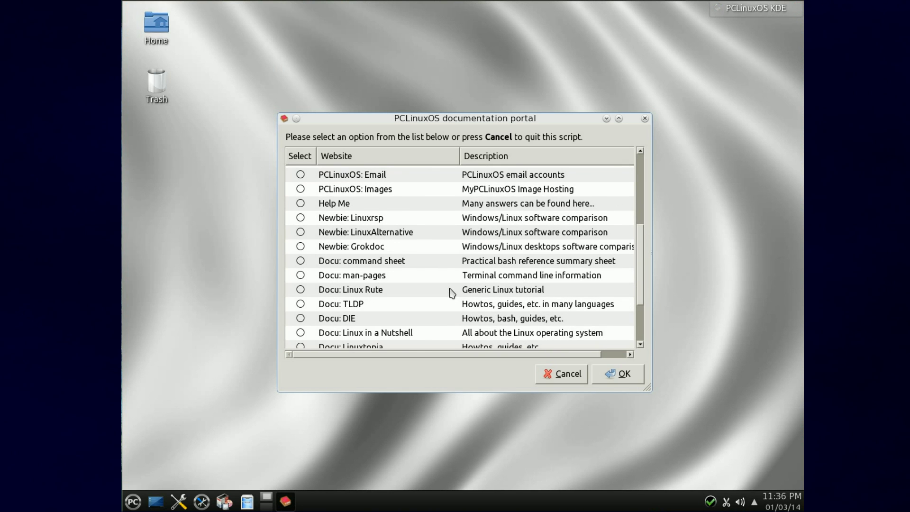
scroll(447, 289, down, 2)
scroll(450, 289, up, 6)
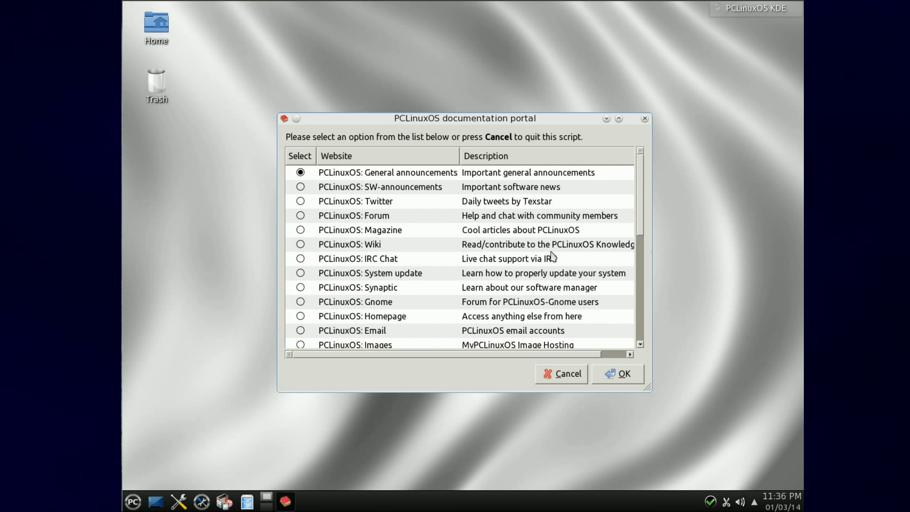
Step: Close the portal, browse Games, Graphics, Internet and Office menus, and launch LibreOffice 4.1 Impress
click(645, 118)
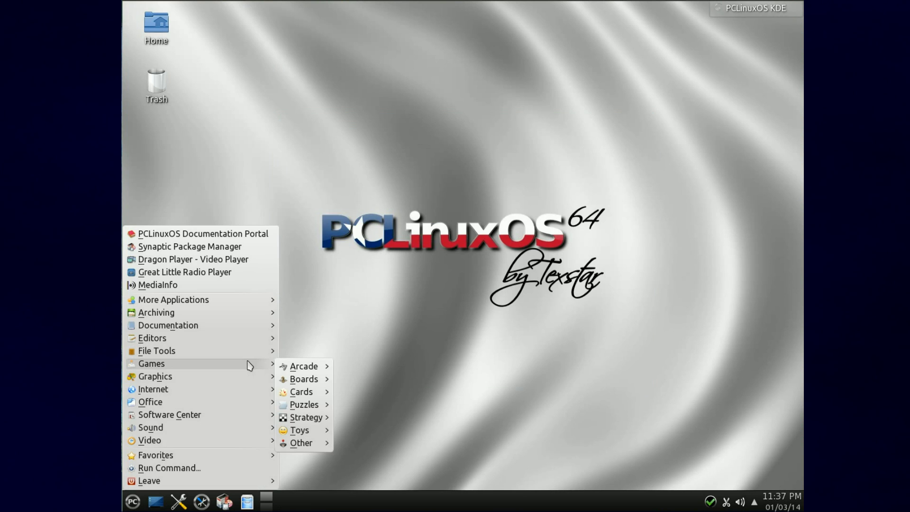
mouse_move(314, 369)
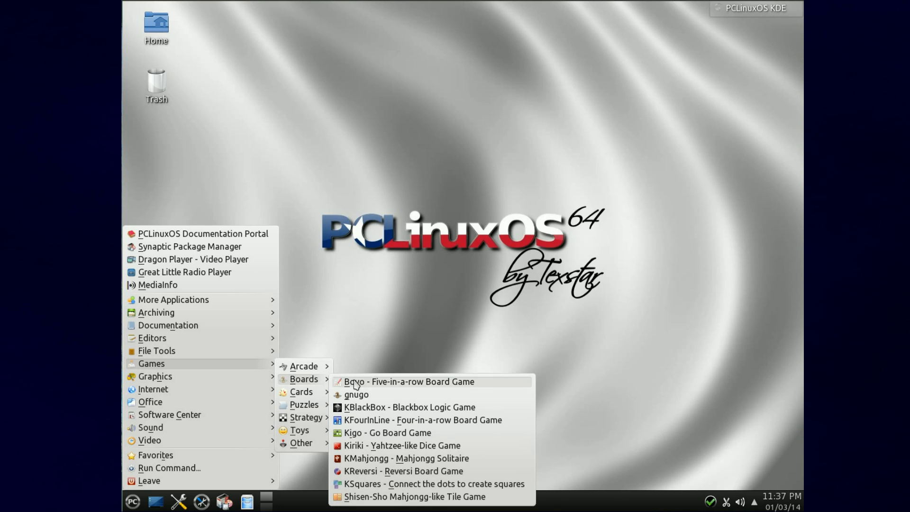
mouse_move(305, 394)
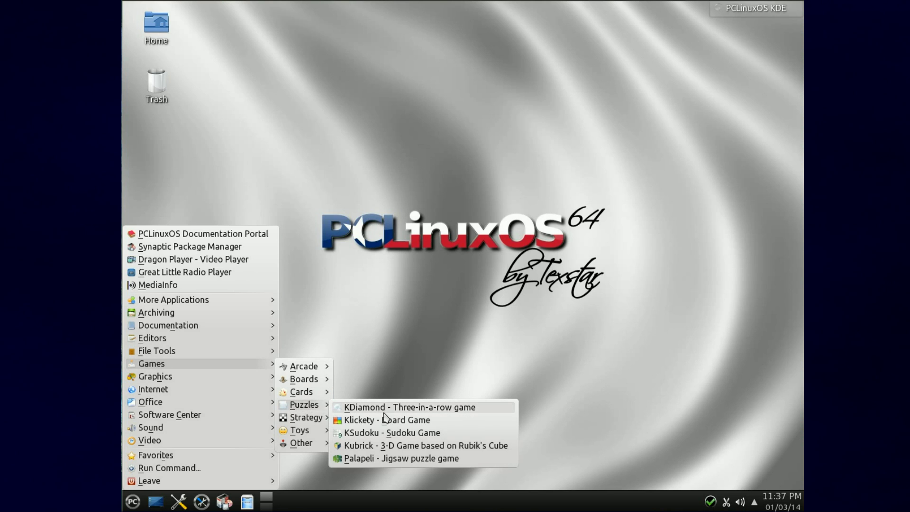
mouse_move(305, 435)
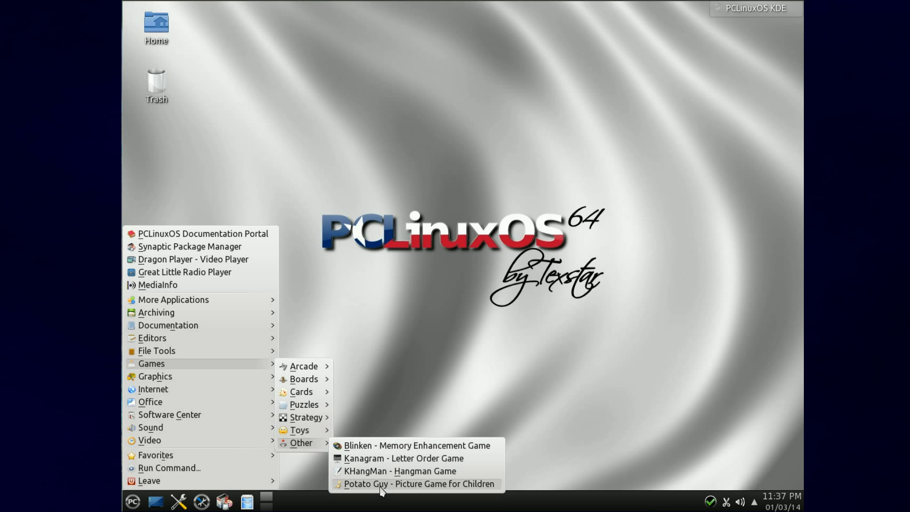
mouse_move(251, 389)
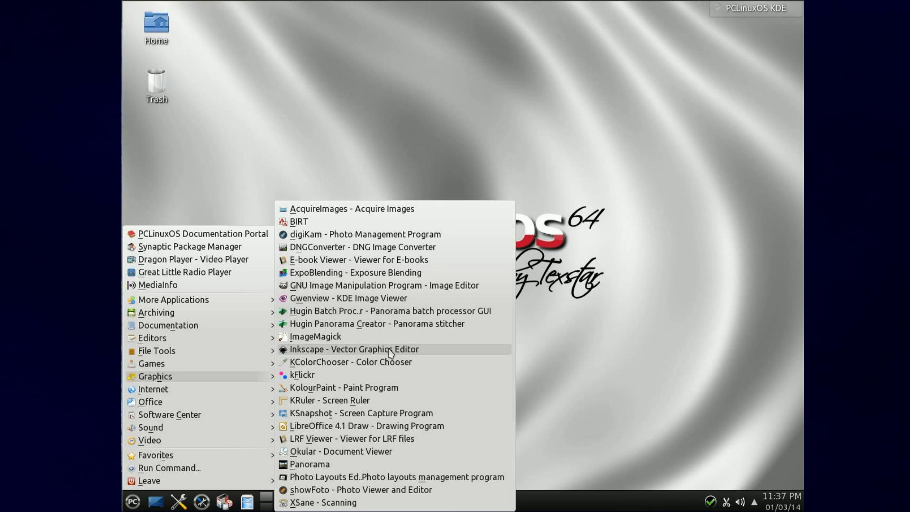
mouse_move(152, 389)
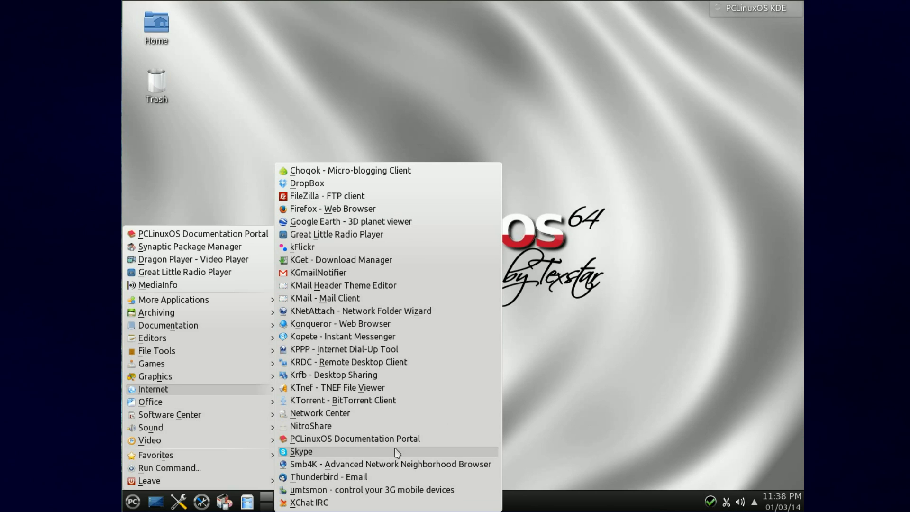
mouse_move(213, 401)
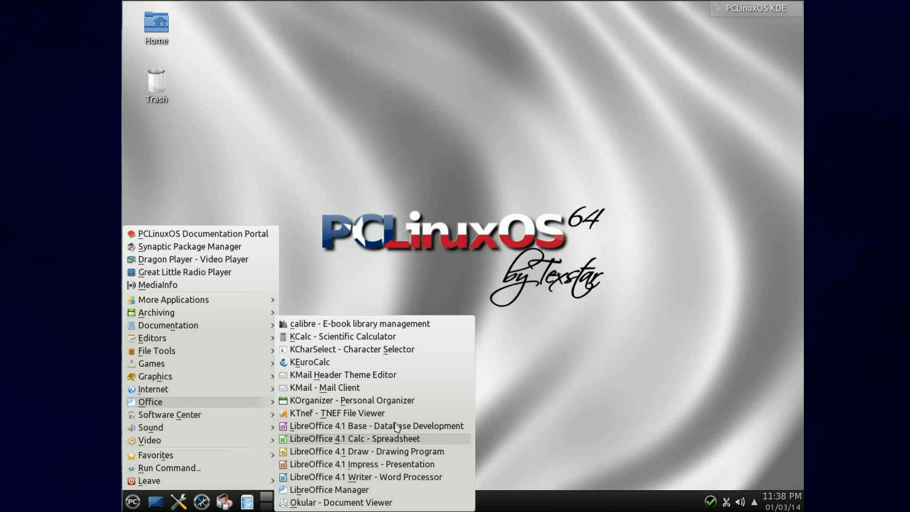
click(388, 468)
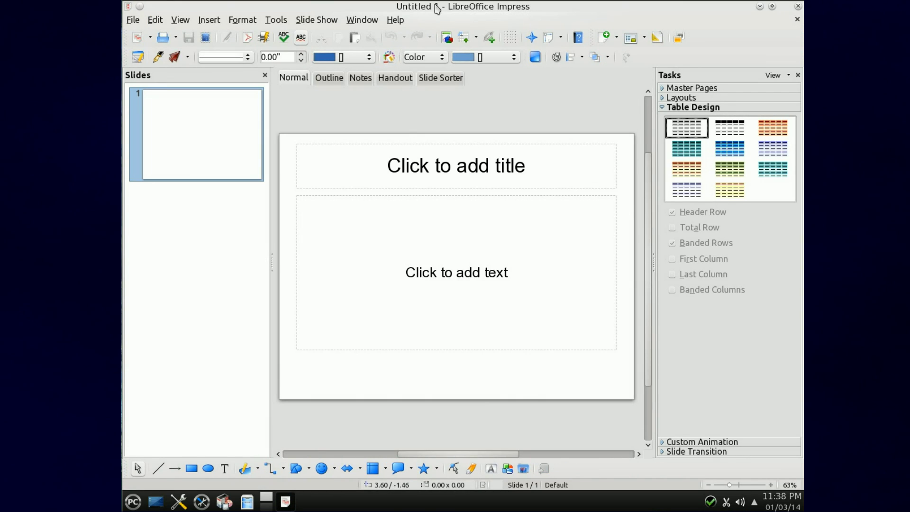
Step: Look through Impress's Help, Window and File menus, then dismiss the open menu
click(396, 20)
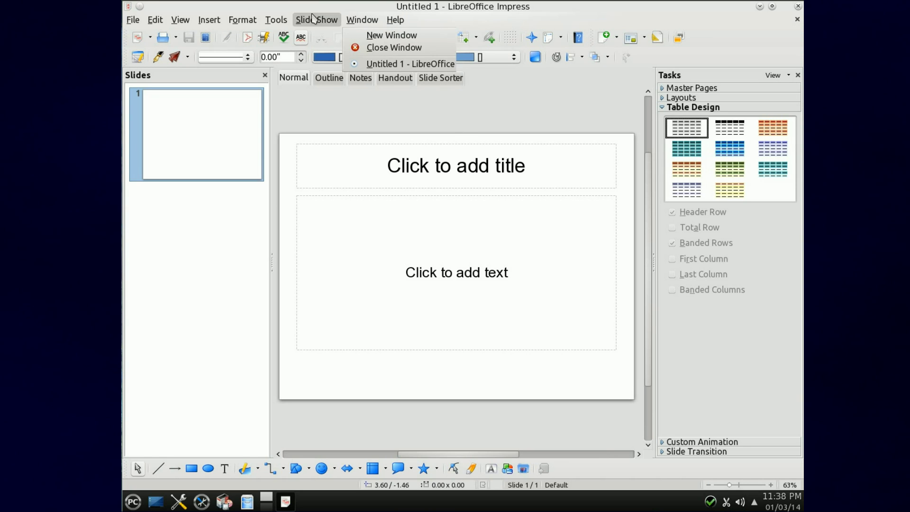
mouse_move(133, 20)
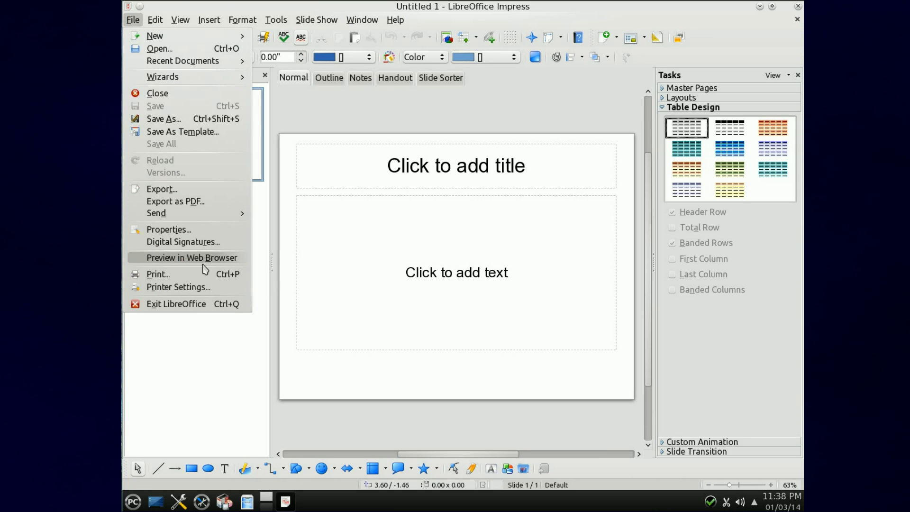
key(Escape)
Step: Quit Impress and show the application menu's Software Center and Sound categories
click(798, 7)
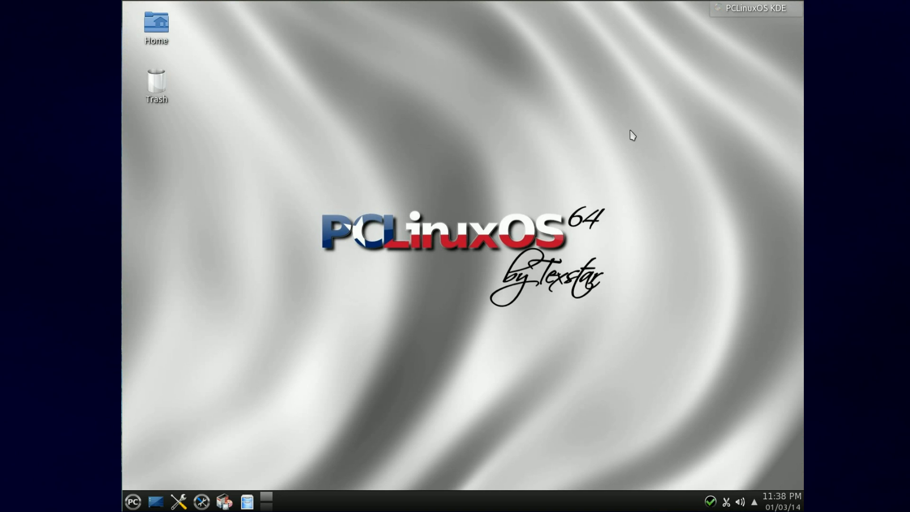
click(133, 501)
mouse_move(170, 415)
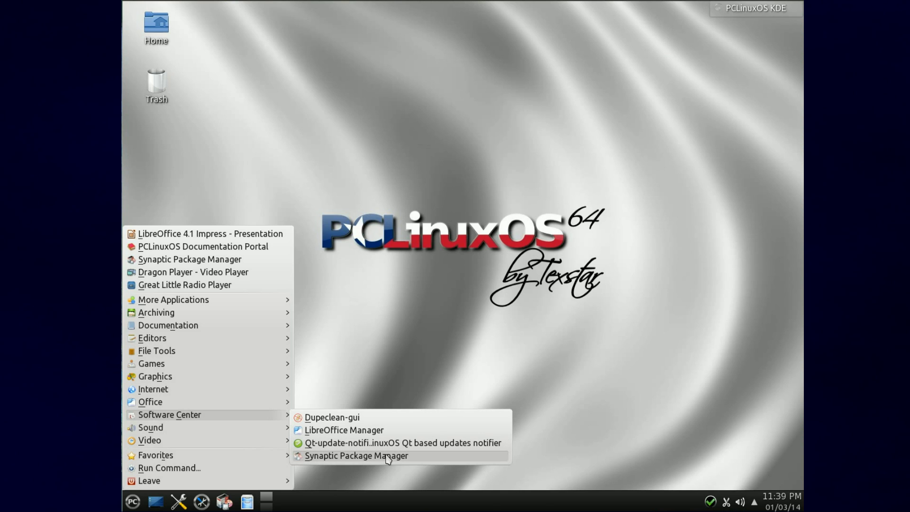
mouse_move(286, 435)
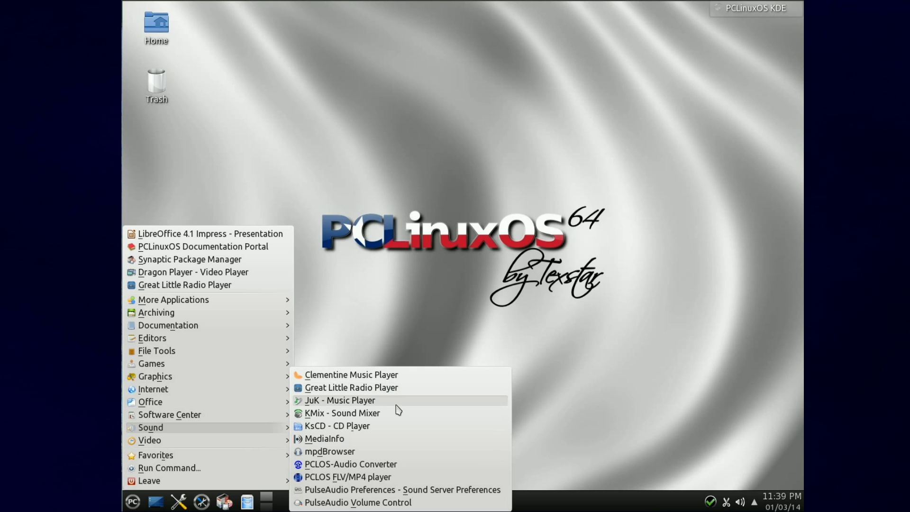
Step: Launch Great Little Radio Player, play Jazz FM briefly, stop it, and scroll the genre list
click(388, 388)
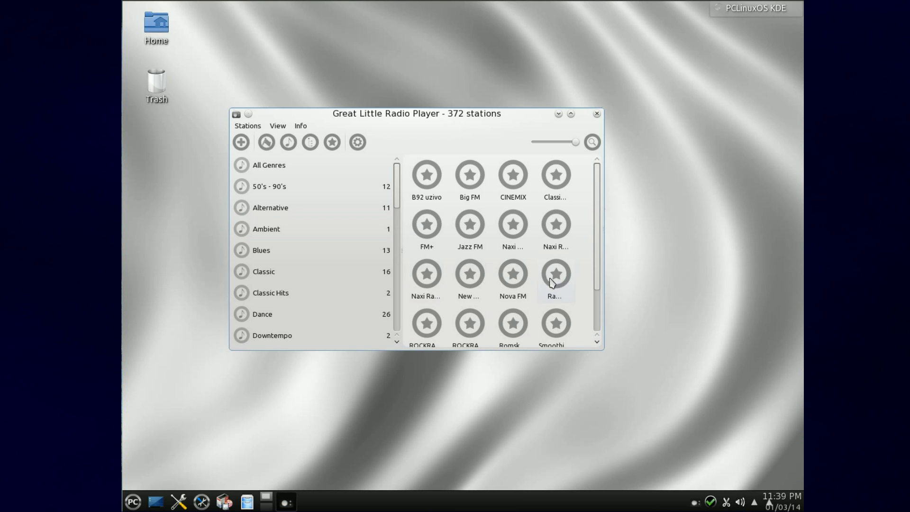
double_click(480, 235)
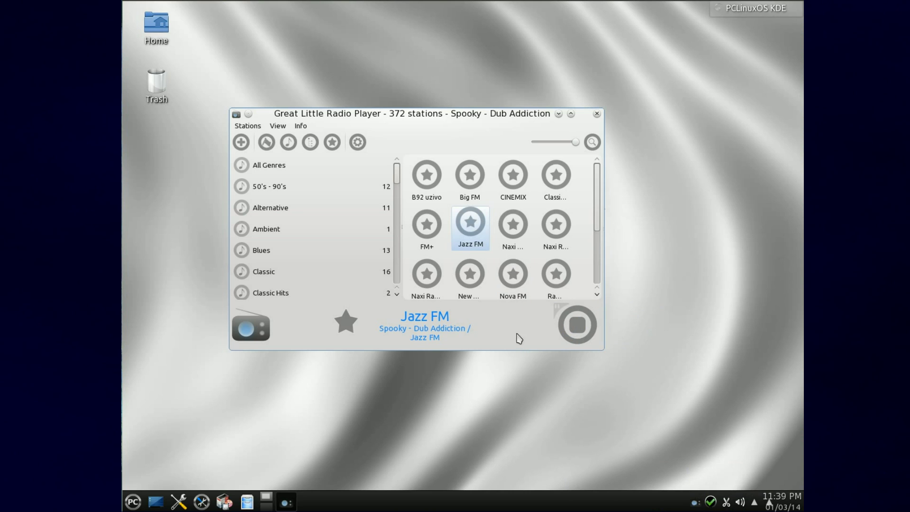
click(571, 329)
scroll(325, 271, down, 3)
scroll(325, 271, down, 3)
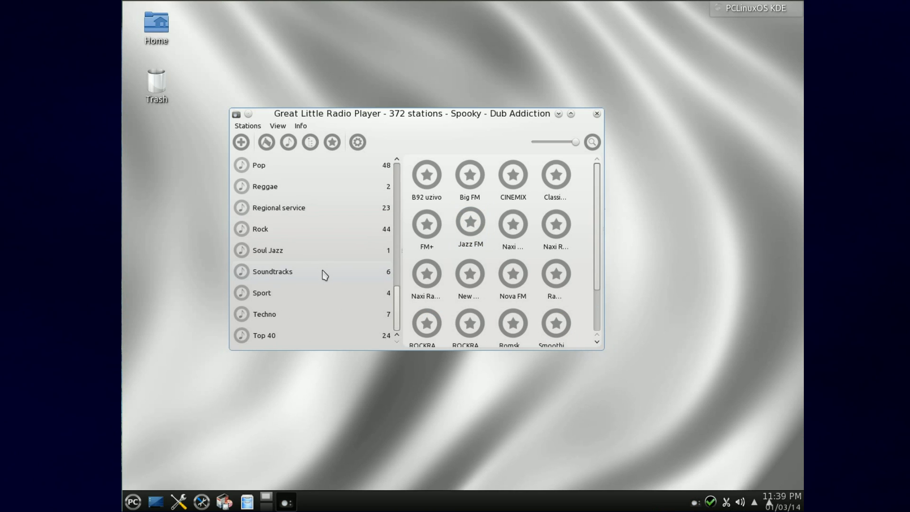
Step: Close the radio player and search for 'fire' in Run Command from the application menu
click(597, 115)
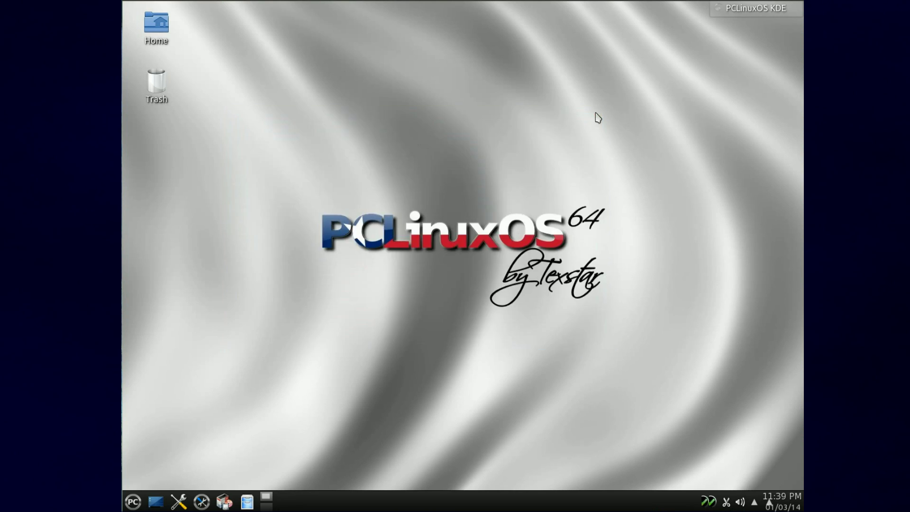
click(133, 502)
mouse_move(227, 440)
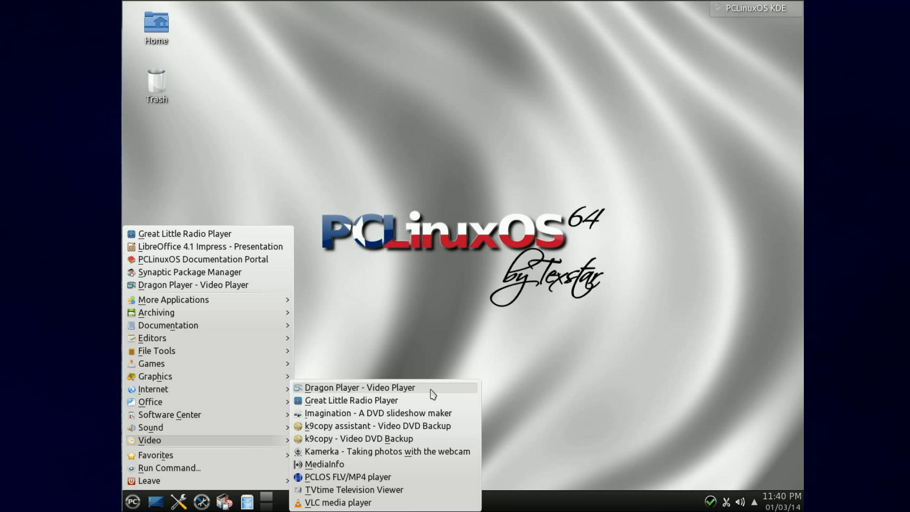
click(164, 469)
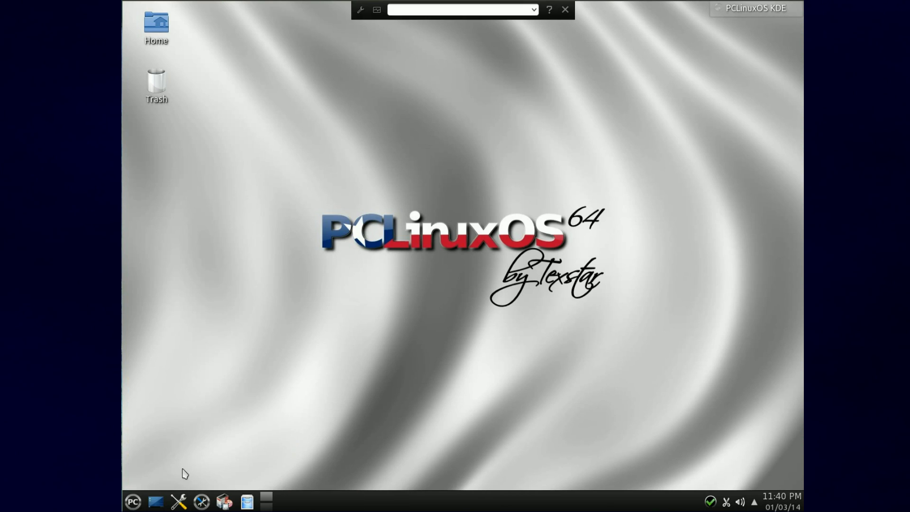
text(fire)
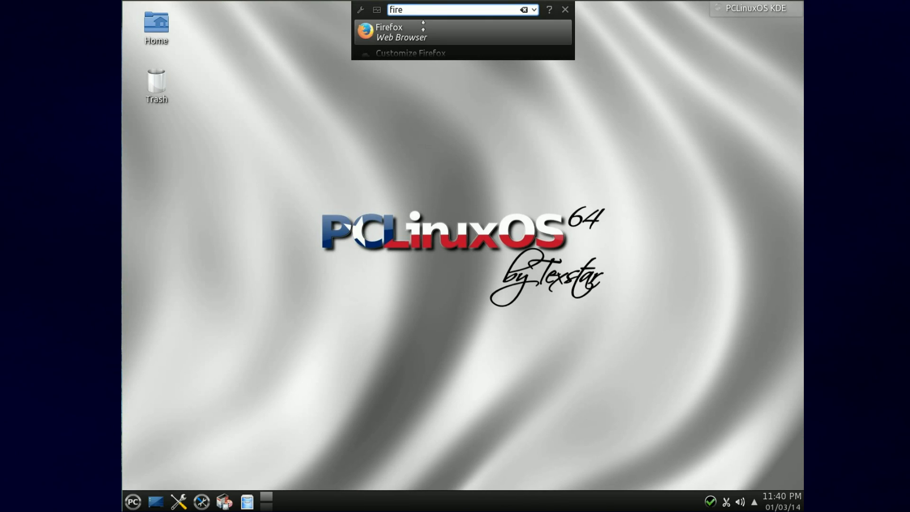
Step: Launch Firefox Web Browser from the 'fire' search results
click(435, 27)
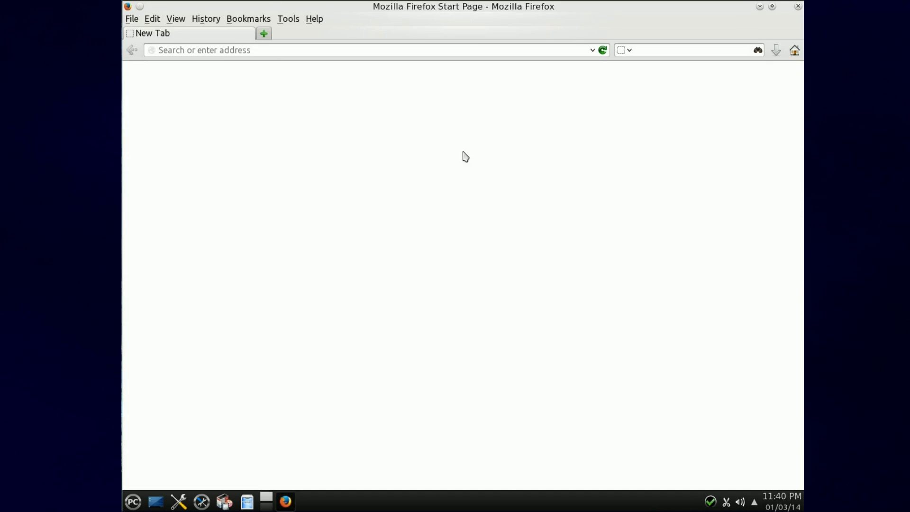